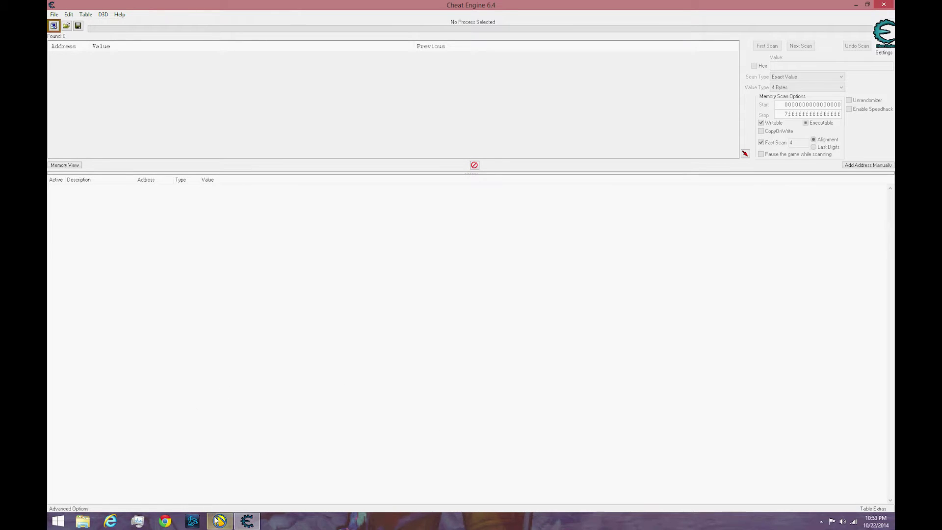
Load the BorderlandsPreSequel cheat table from the Techno folder and move the Debug Window clear of the table entries.
{"action": "mouse_move", "coordinate": [218, 519]}
{"action": "left_click", "coordinate": [66, 27]}
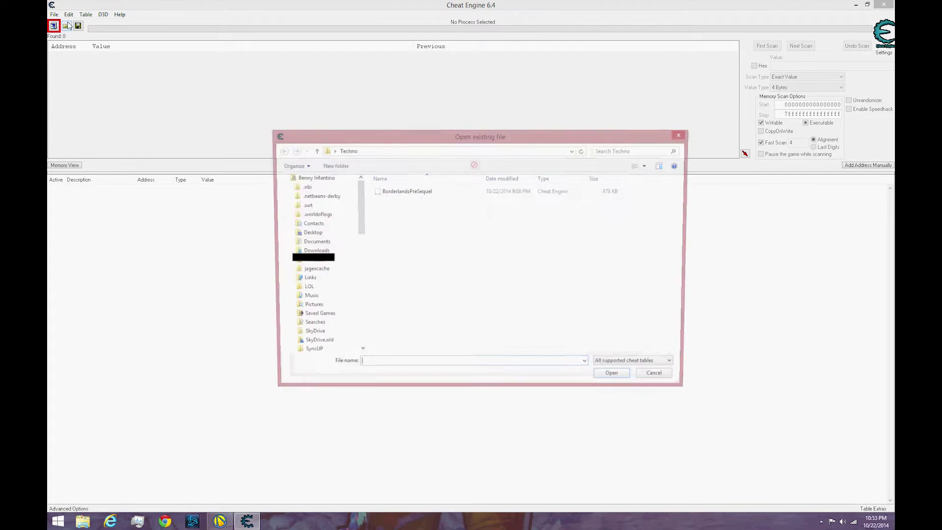
{"action": "left_click", "coordinate": [420, 194]}
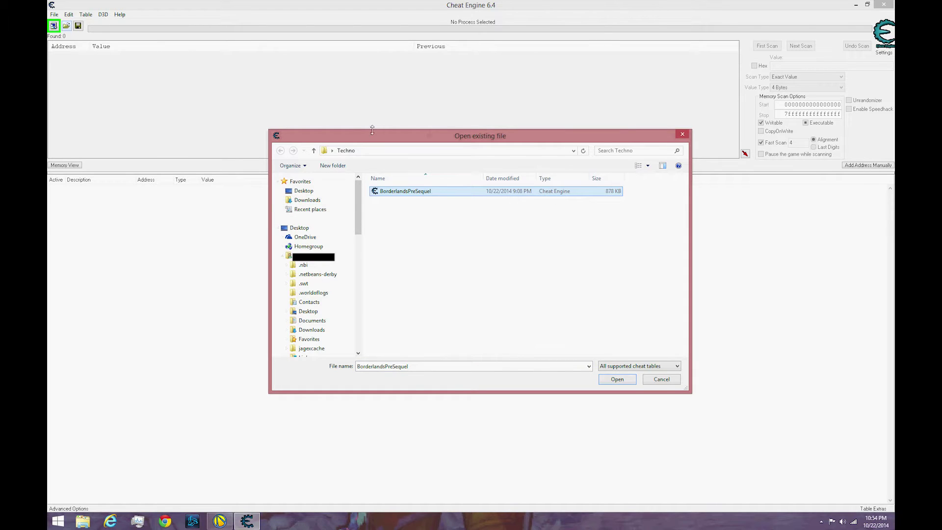
{"action": "left_click", "coordinate": [631, 384]}
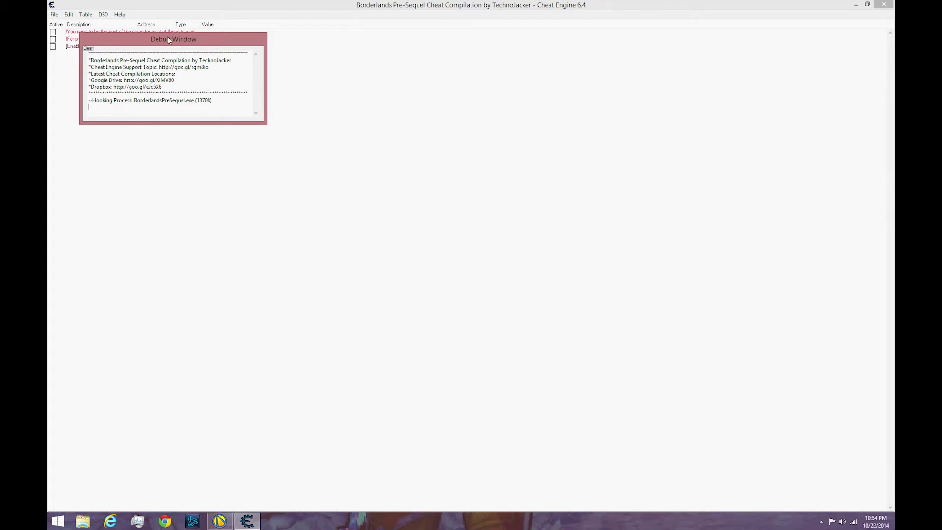
{"action": "left_click_drag", "start_coordinate": [162, 43], "coordinate": [417, 98]}
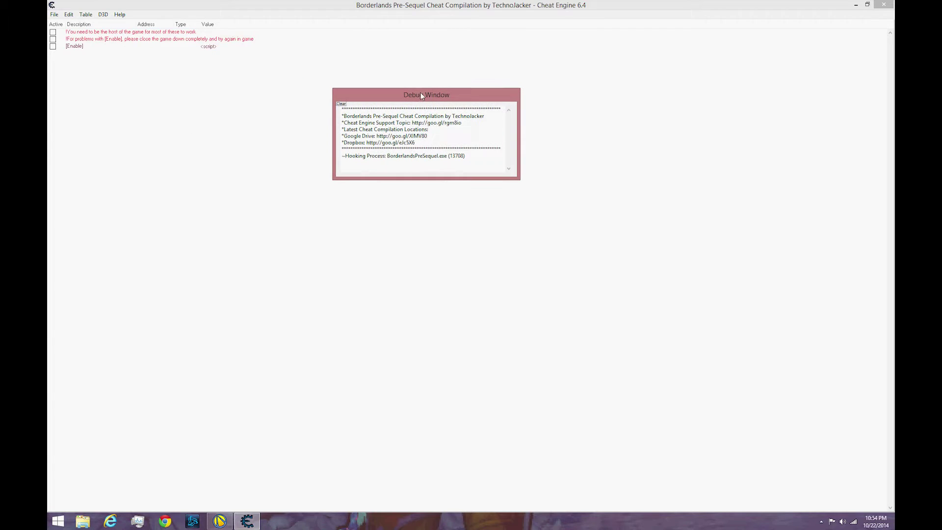
Activate [Enable], [Scripts] and [Lua Script Enablers], including the Loot Sploder (More Loot Drops) and Loot Sploder Advanced scripts.
{"action": "left_click", "coordinate": [53, 46]}
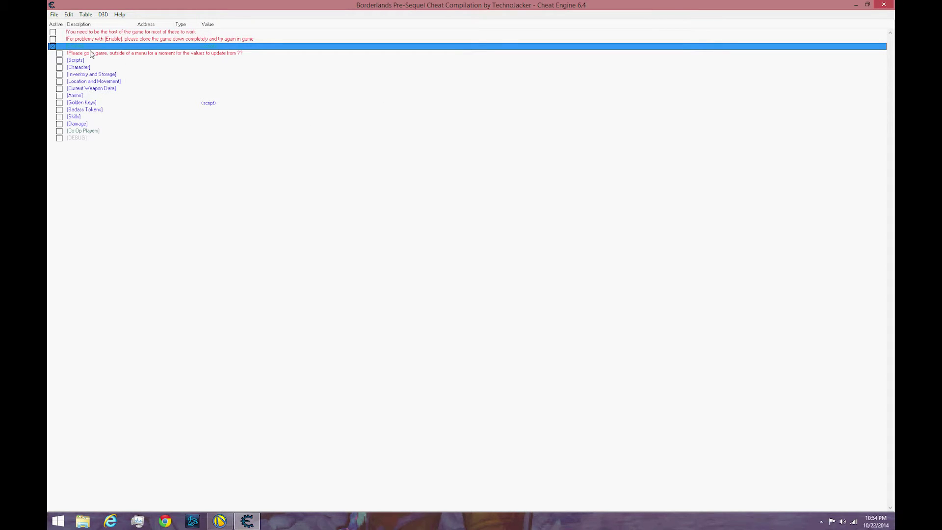
{"action": "left_click", "coordinate": [59, 60]}
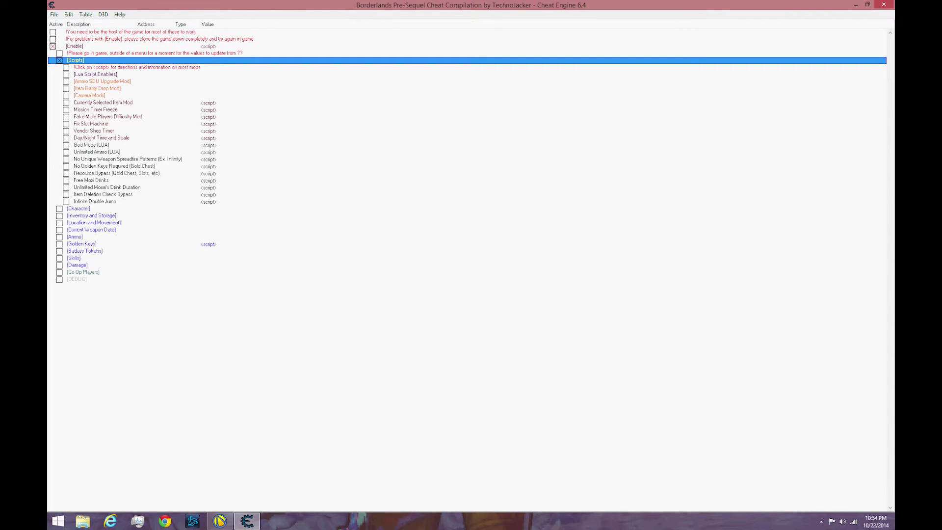
{"action": "left_click", "coordinate": [66, 74]}
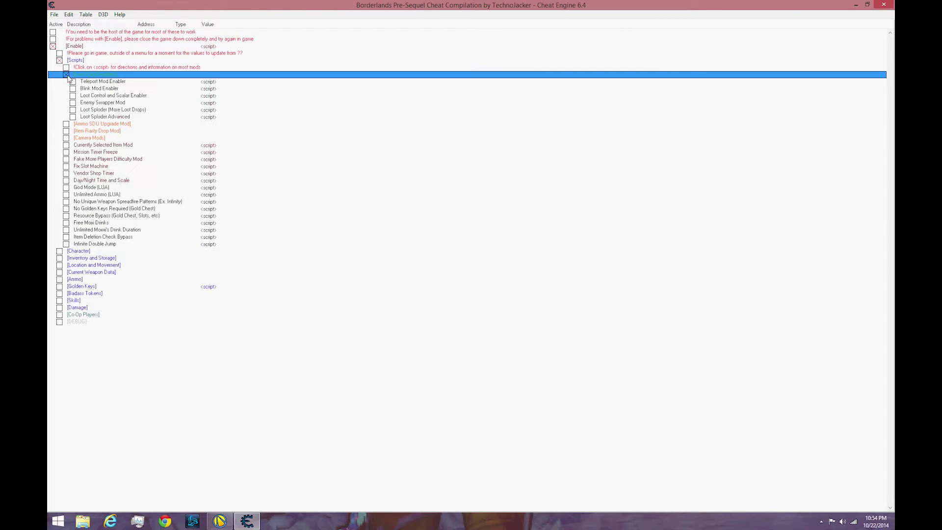
{"action": "left_click", "coordinate": [73, 117]}
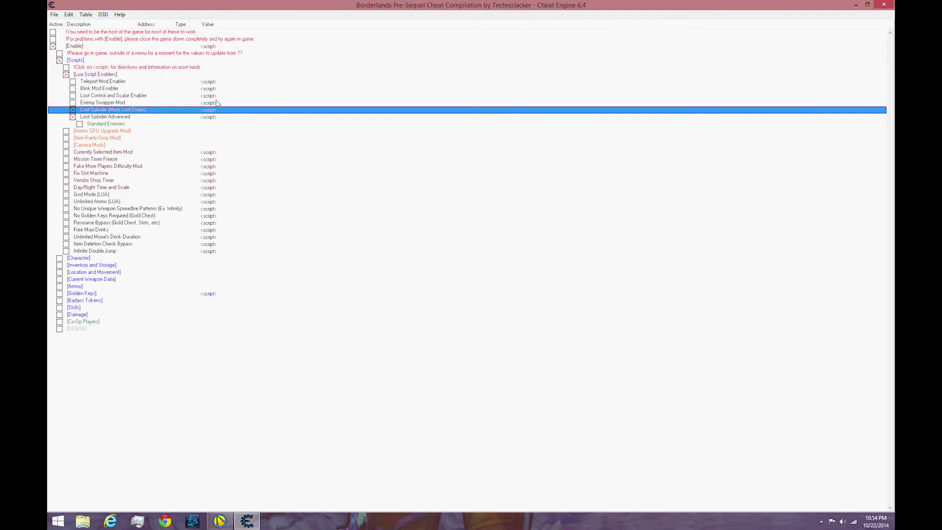
Activate Guns and Gear under Standard Enemies and set its odds multiplier to 1000 and its amount dropped to 2.
{"action": "left_click", "coordinate": [85, 124]}
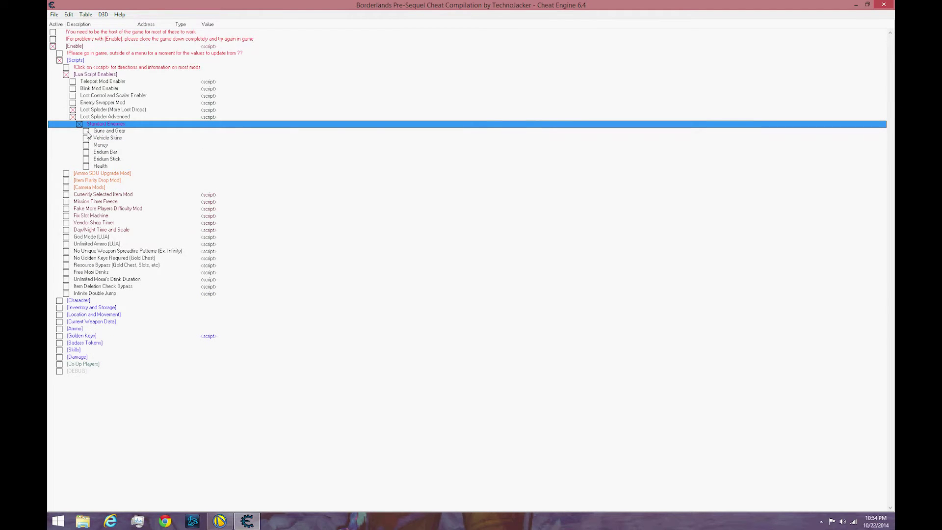
{"action": "left_click", "coordinate": [87, 131]}
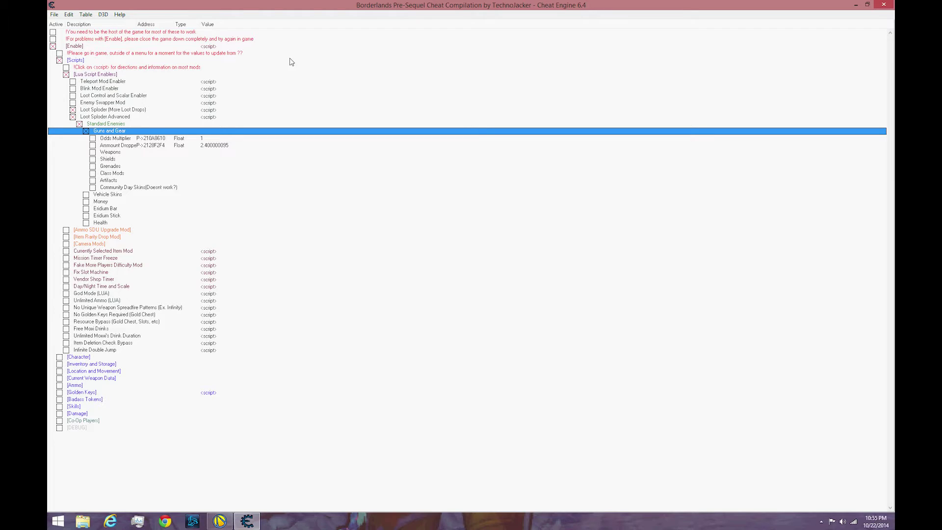
{"action": "double_click", "coordinate": [200, 139]}
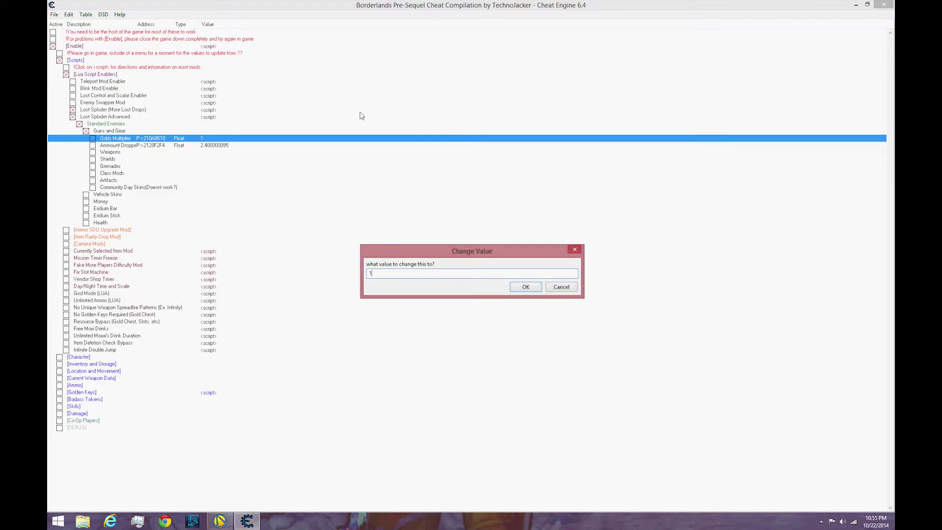
{"action": "type", "text": "000"}
{"action": "left_click", "coordinate": [525, 287]}
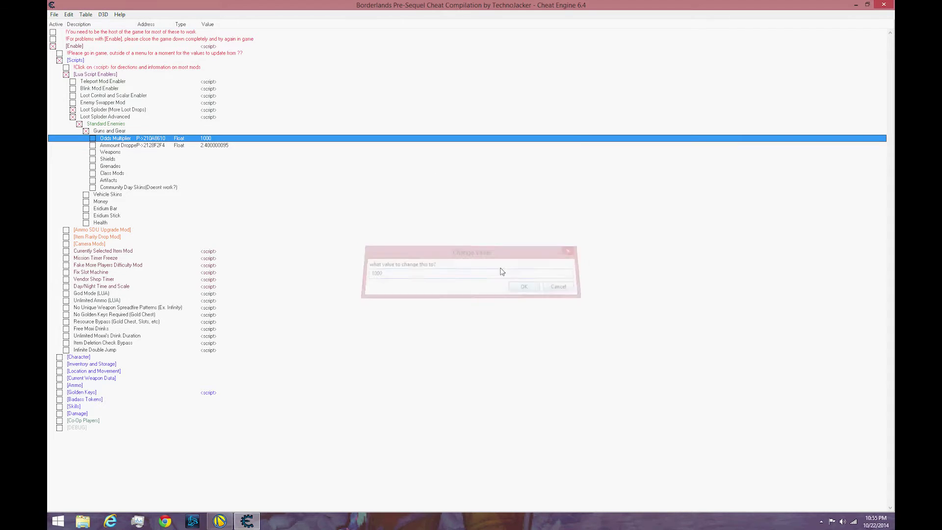
{"action": "left_click", "coordinate": [218, 146]}
{"action": "double_click", "coordinate": [218, 146]}
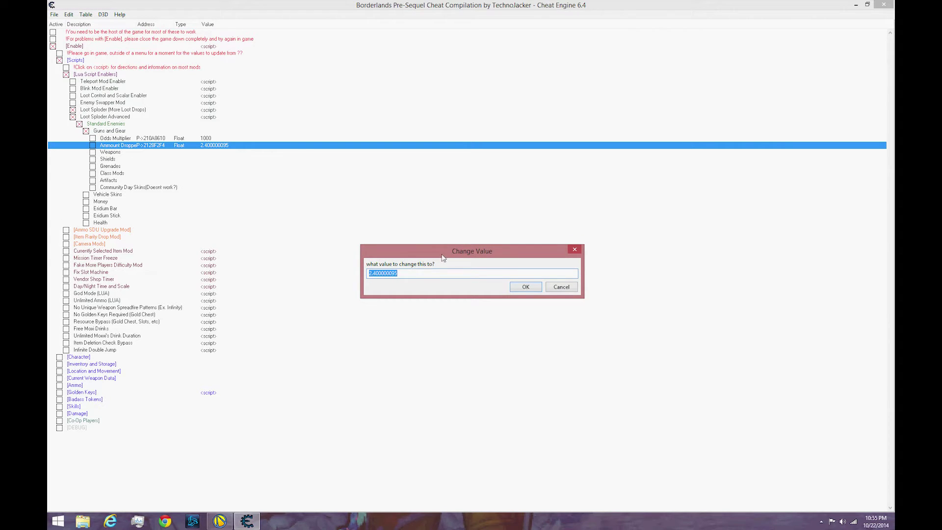
{"action": "type", "text": "2"}
{"action": "left_click", "coordinate": [540, 291]}
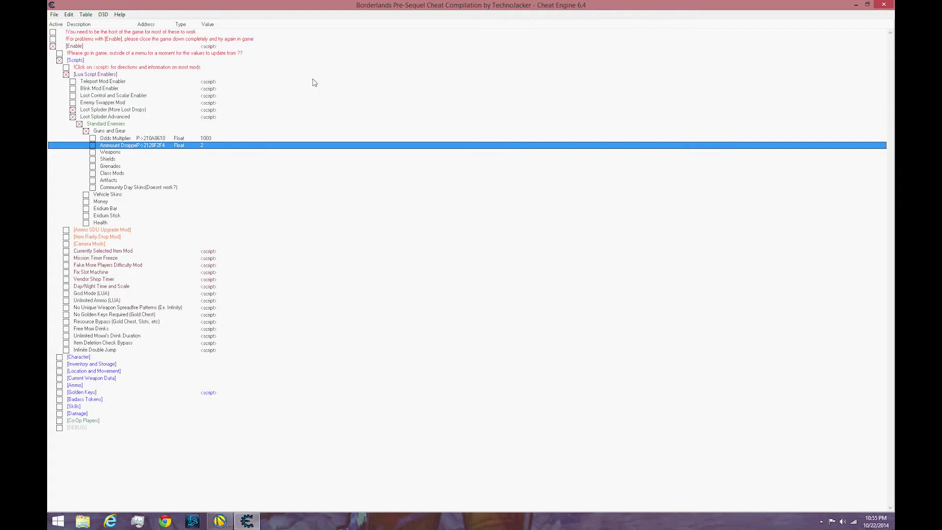
Activate the Weapons, Shields, Grenades and Class Mods groups under Guns and Gear.
{"action": "left_click", "coordinate": [93, 152]}
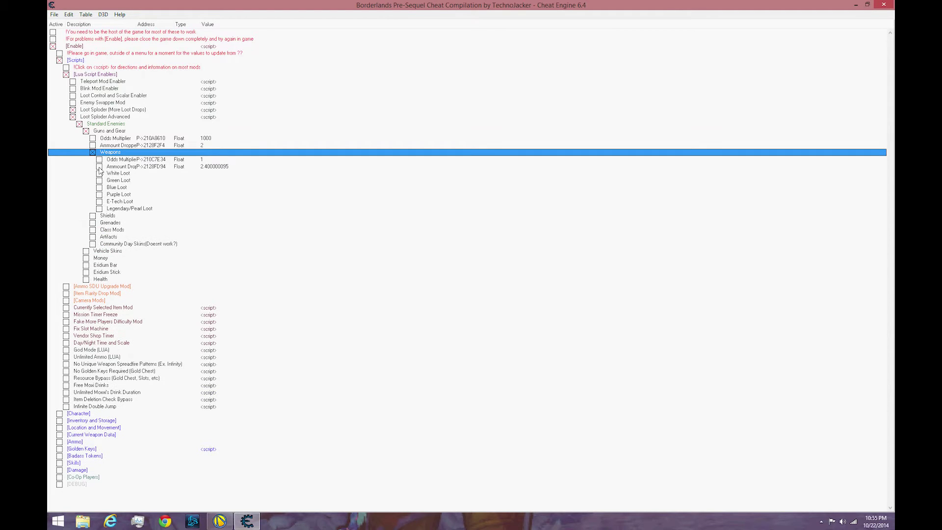
{"action": "left_click", "coordinate": [93, 216]}
{"action": "left_click", "coordinate": [92, 272]}
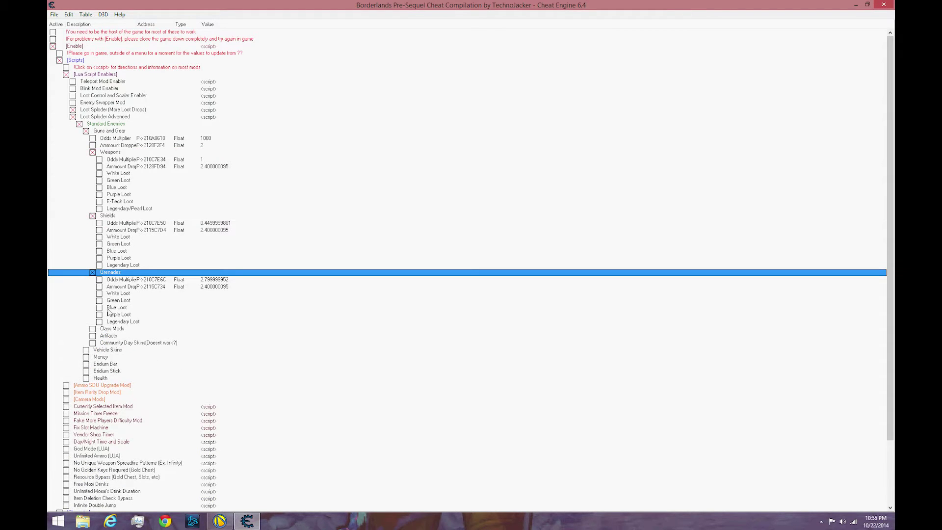
{"action": "left_click", "coordinate": [93, 328]}
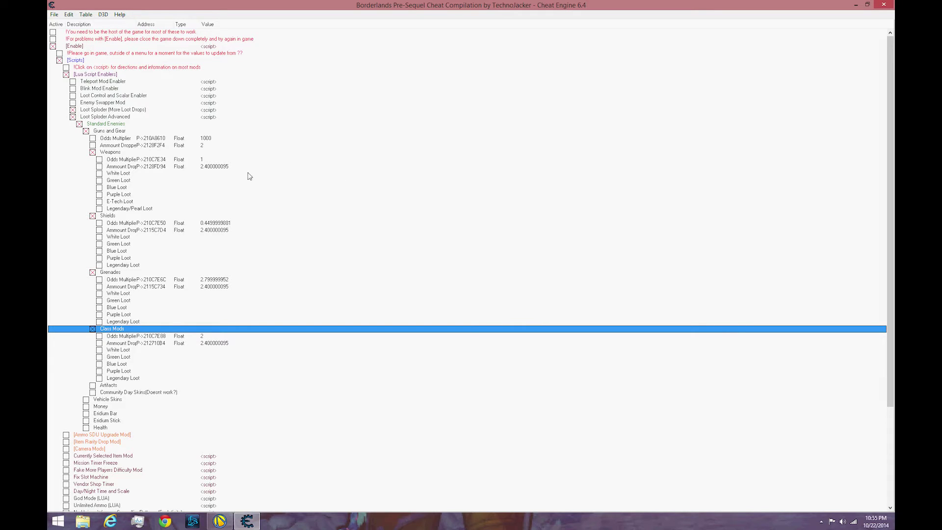
Set the Weapons group's own odds multiplier to 1000 and its amount dropped to 2.
{"action": "left_click", "coordinate": [109, 151]}
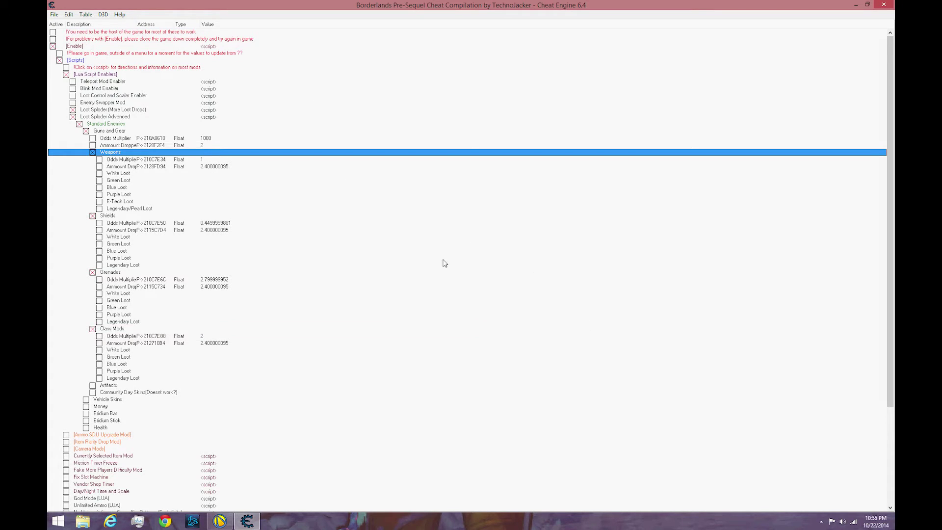
{"action": "double_click", "coordinate": [205, 161]}
{"action": "type", "text": "1000"}
{"action": "left_click", "coordinate": [525, 287]}
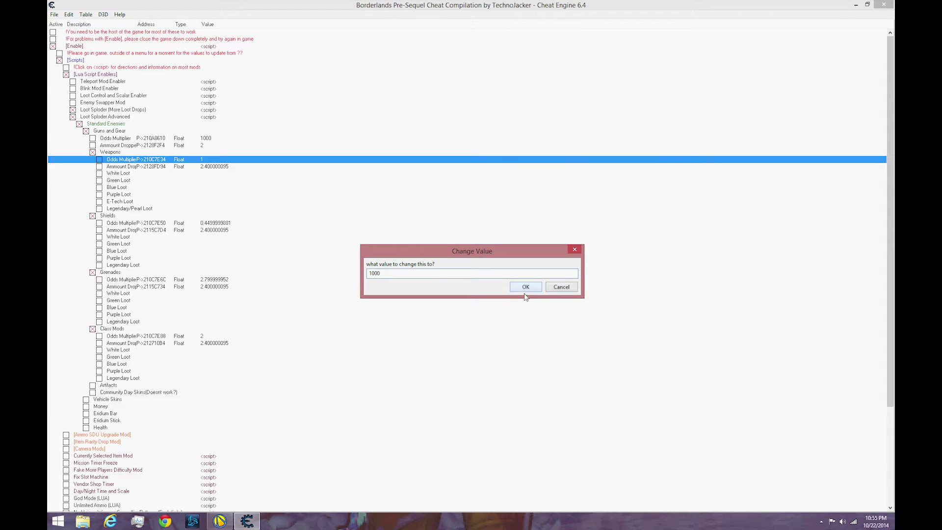
{"action": "left_click", "coordinate": [214, 168]}
{"action": "double_click", "coordinate": [213, 168]}
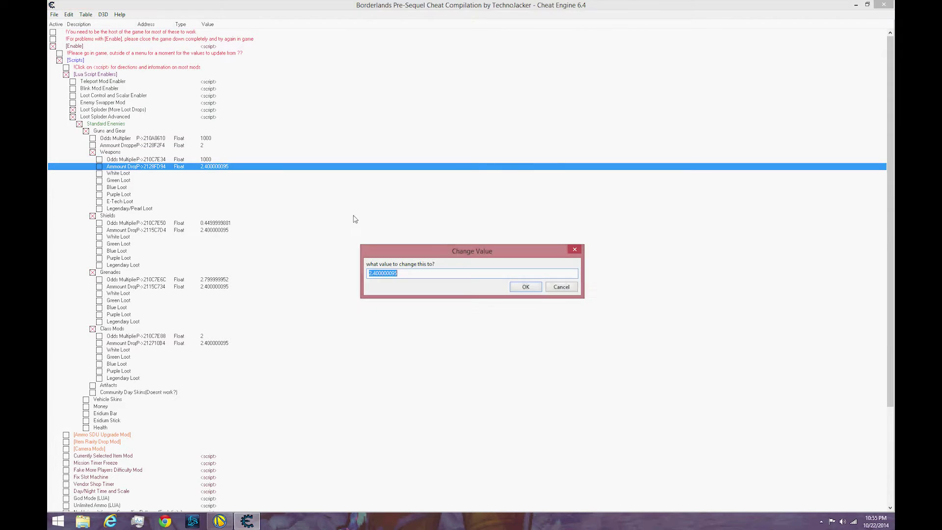
{"action": "type", "text": "2"}
{"action": "left_click", "coordinate": [520, 289]}
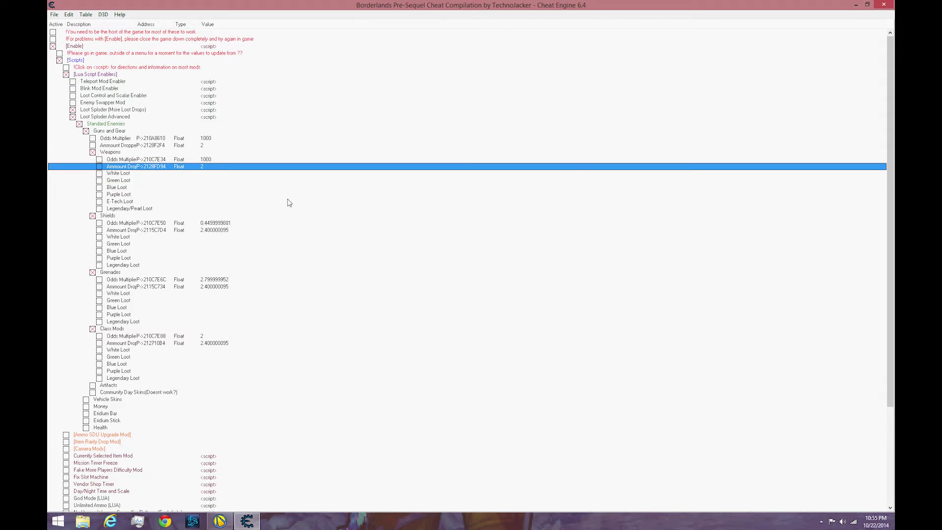
Activate White Loot under Weapons and set its odds multiplier to 0.
{"action": "left_click", "coordinate": [99, 174]}
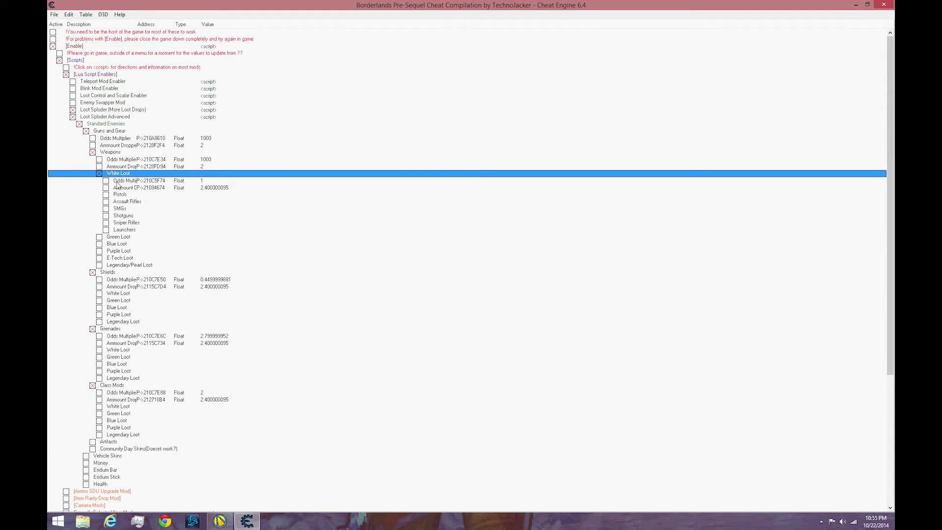
{"action": "double_click", "coordinate": [209, 182]}
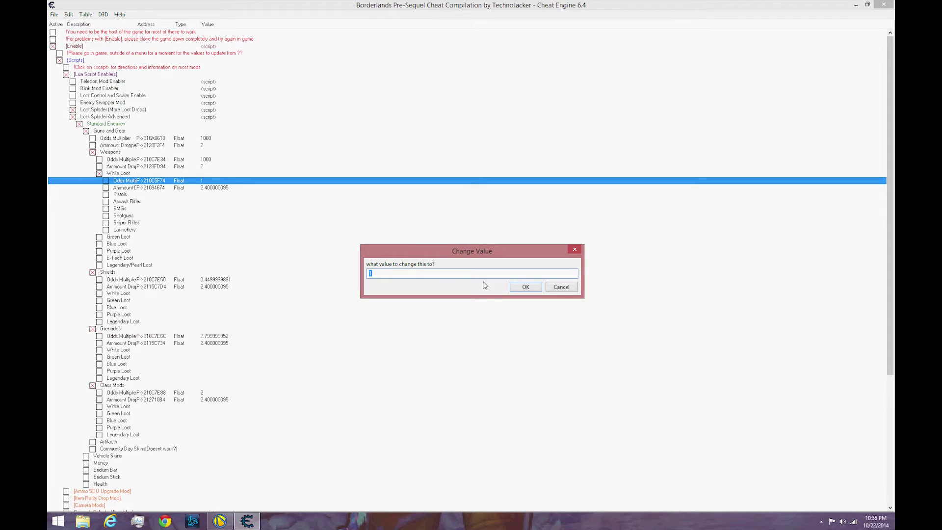
{"action": "type", "text": "0"}
{"action": "left_click", "coordinate": [525, 287]}
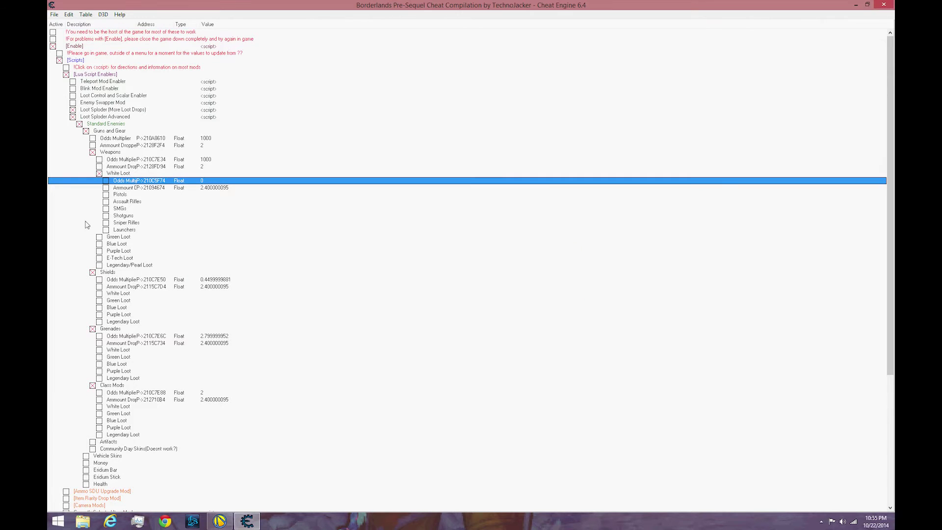
Activate Green Loot under Weapons and set its odds multiplier to 0.
{"action": "left_click", "coordinate": [98, 232]}
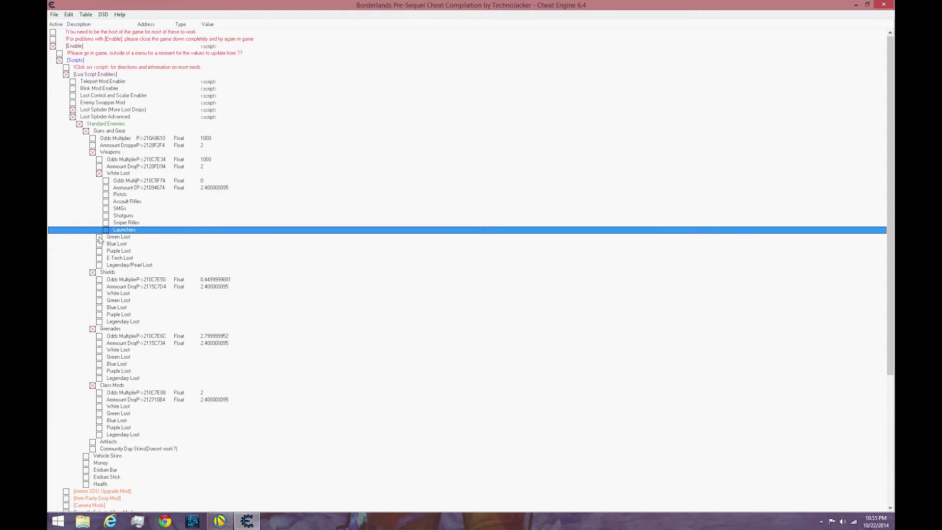
{"action": "left_click", "coordinate": [100, 237]}
{"action": "double_click", "coordinate": [212, 245]}
{"action": "type", "text": "0"}
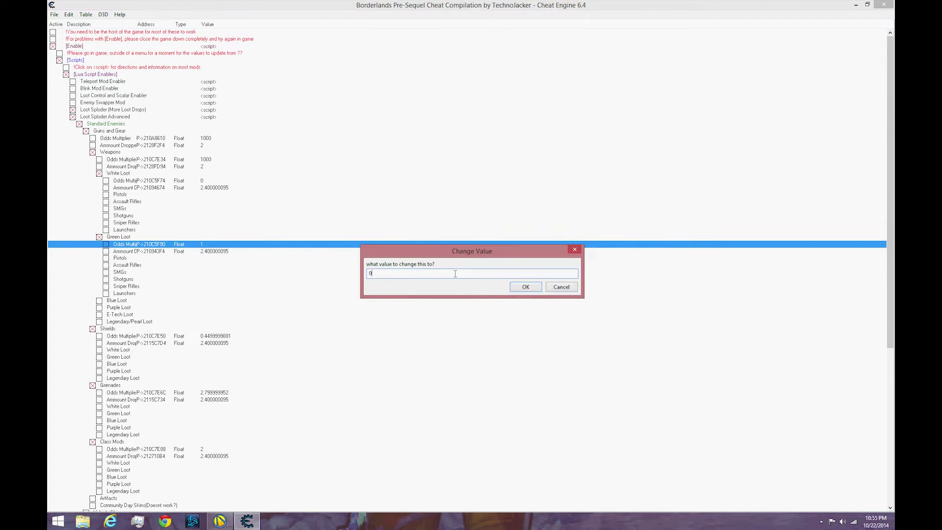
{"action": "left_click", "coordinate": [515, 290]}
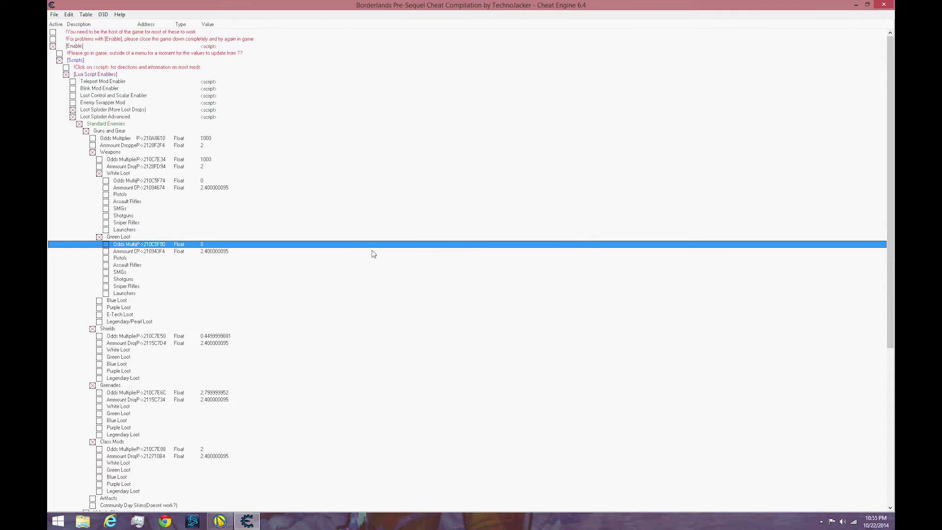
Activate Blue Loot under Weapons and set its odds multiplier to 0.
{"action": "left_click", "coordinate": [100, 301]}
{"action": "double_click", "coordinate": [216, 309]}
{"action": "type", "text": "0"}
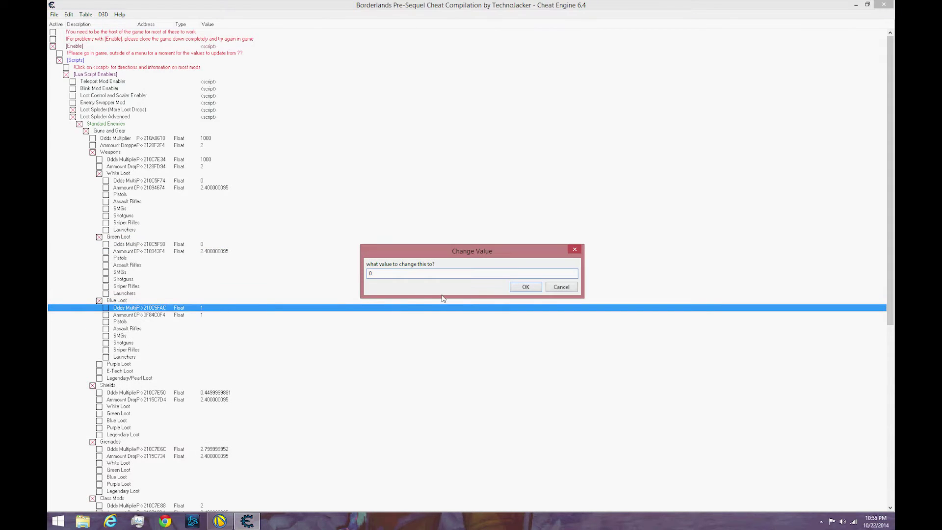
{"action": "left_click", "coordinate": [525, 287]}
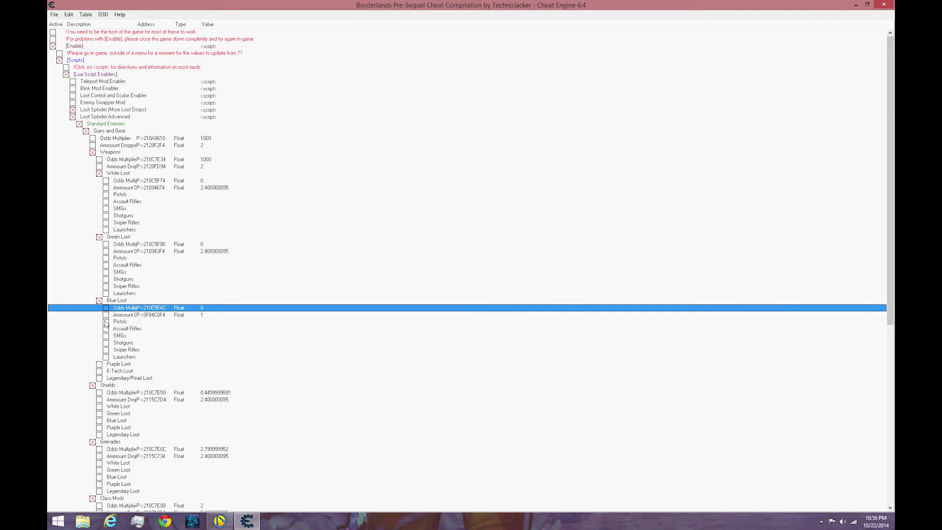
Activate Purple Loot under Weapons and set its odds multiplier to 0.
{"action": "left_click", "coordinate": [99, 364]}
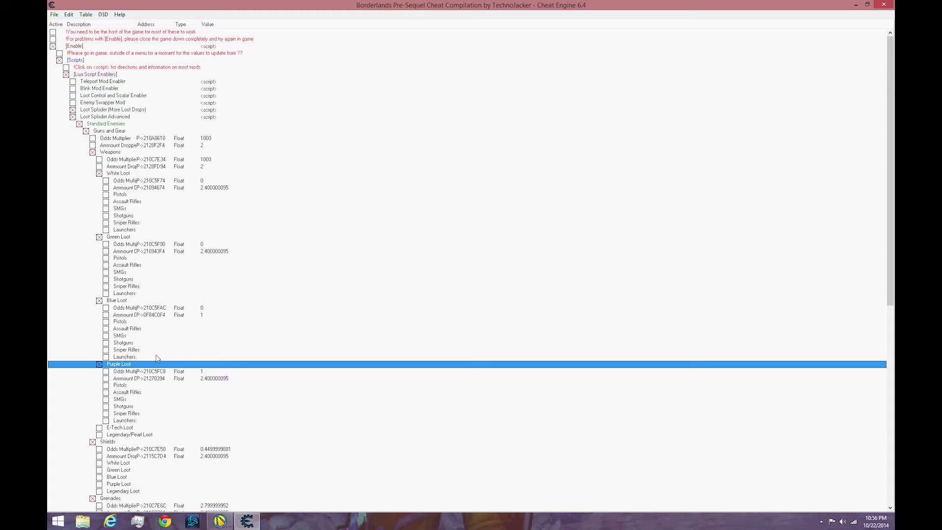
{"action": "double_click", "coordinate": [200, 371]}
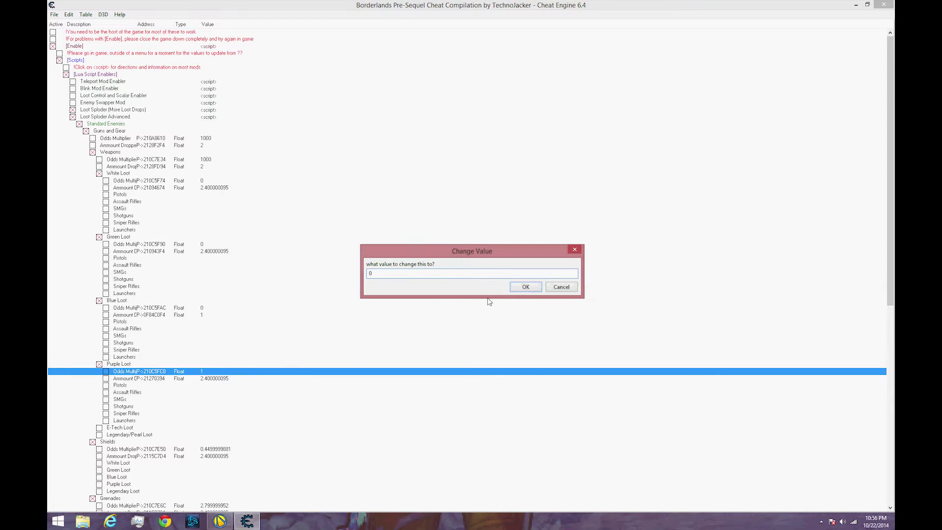
{"action": "left_click", "coordinate": [524, 287]}
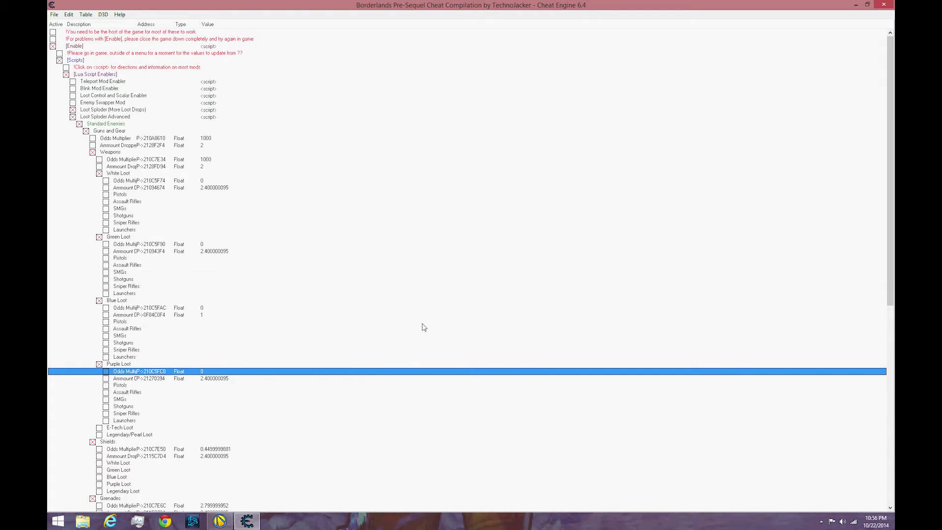
Activate E-Tech Loot under Weapons and set its odds multiplier to 1000.
{"action": "scroll", "coordinate": [410, 334], "scroll_direction": "down", "scroll_amount": 2}
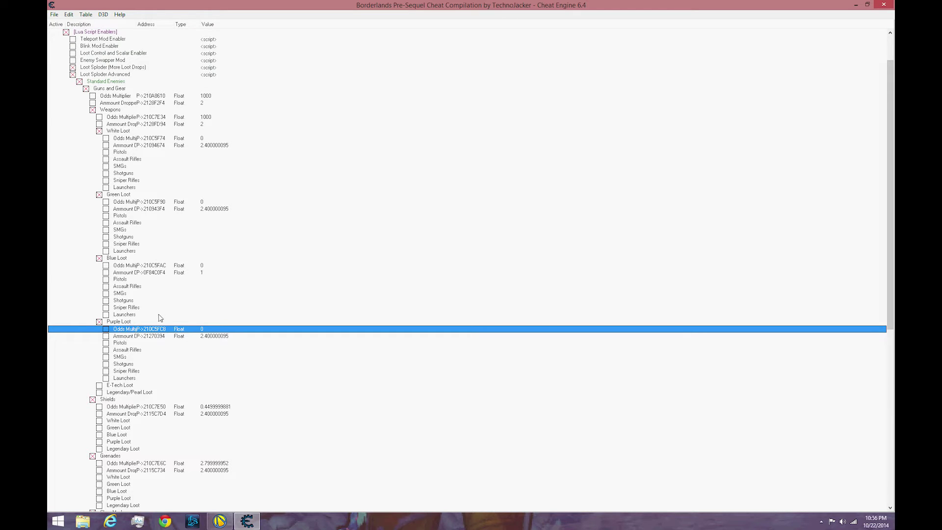
{"action": "left_click", "coordinate": [275, 365]}
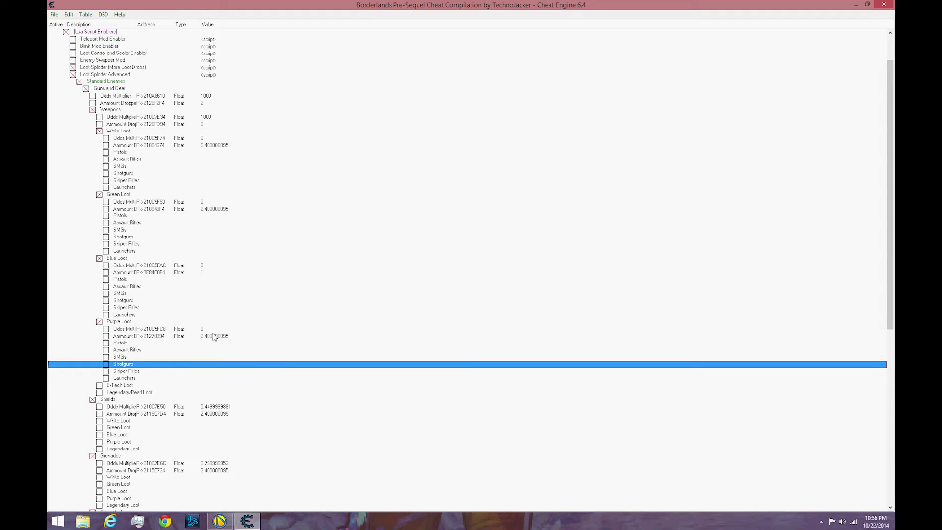
{"action": "left_click", "coordinate": [100, 386]}
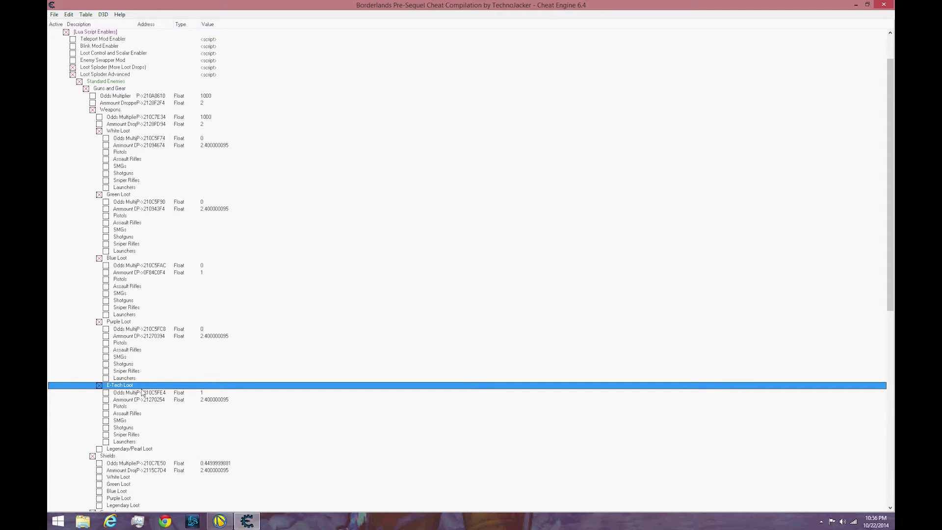
{"action": "double_click", "coordinate": [216, 393]}
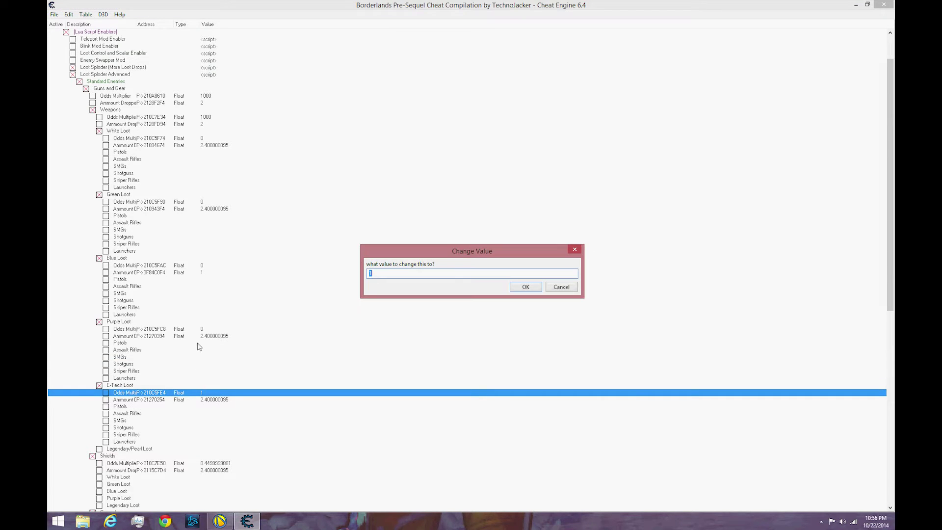
{"action": "type", "text": "1000"}
{"action": "left_click", "coordinate": [537, 286]}
Change the E-Tech Loot odds multiplier under Weapons to 2.
{"action": "double_click", "coordinate": [210, 396]}
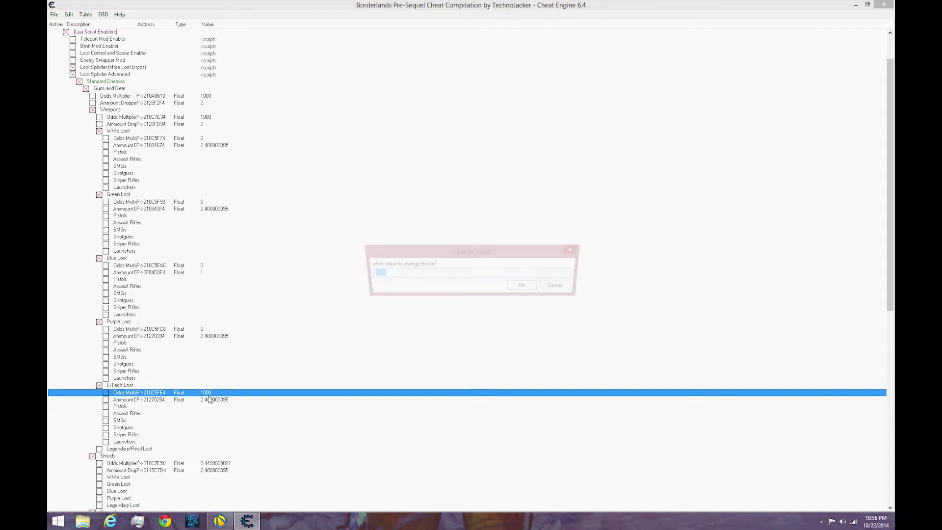
{"action": "type", "text": "2"}
{"action": "left_click", "coordinate": [514, 286]}
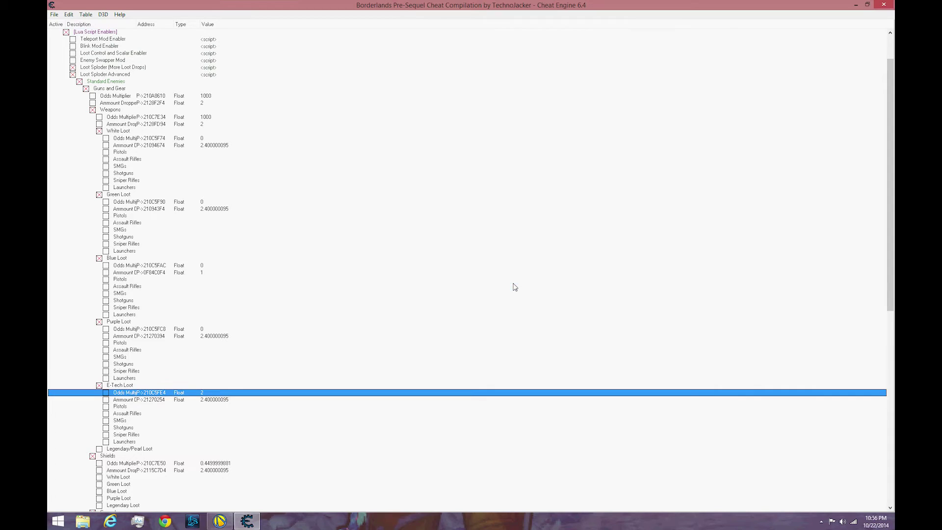
Activate Legendary/Pearl Loot under Weapons and confirm 0 as its odds multiplier.
{"action": "left_click", "coordinate": [104, 450]}
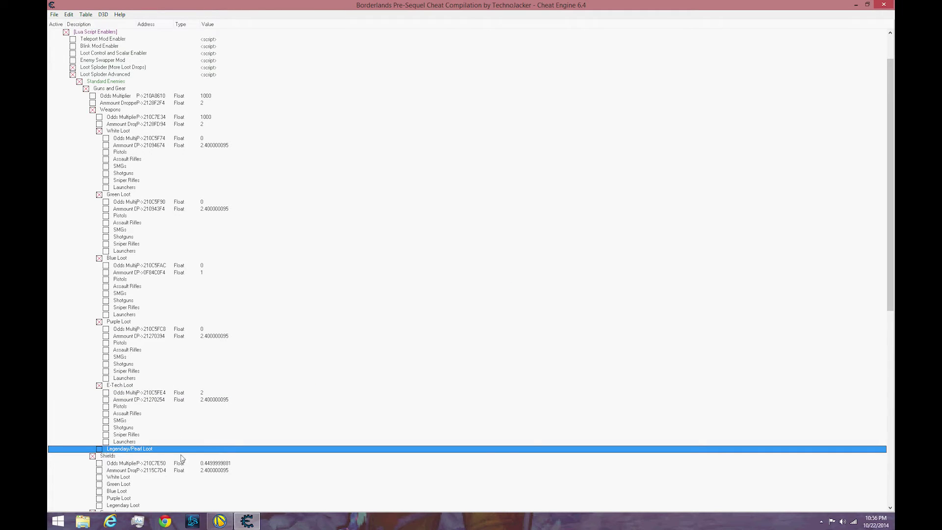
{"action": "left_click", "coordinate": [99, 448]}
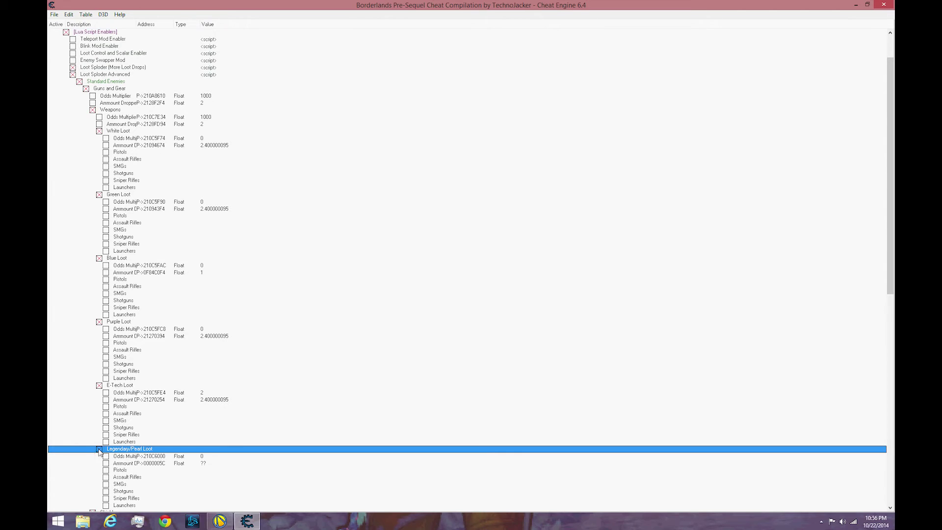
{"action": "double_click", "coordinate": [213, 457]}
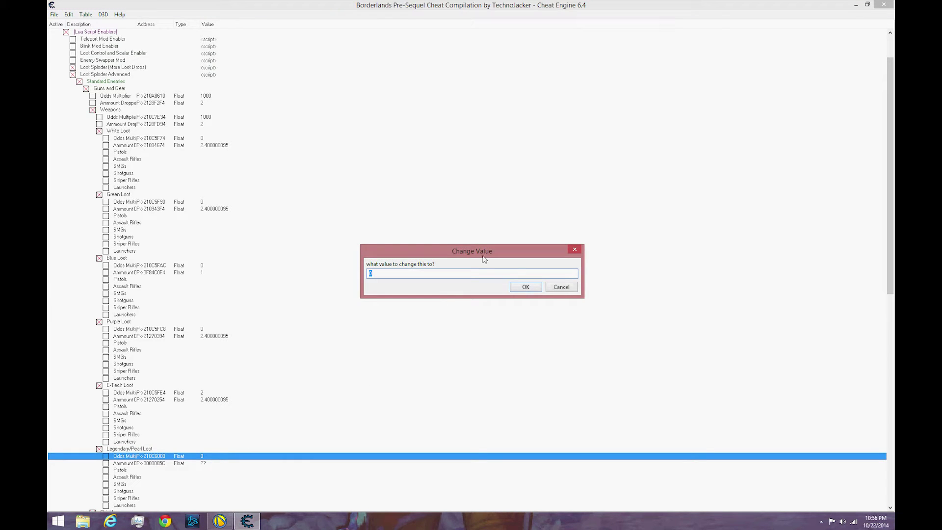
{"action": "left_click", "coordinate": [524, 288]}
{"action": "left_click", "coordinate": [427, 351]}
Set the overall odds multiplier for Shields to 1000 and their amount dropped to 2.
{"action": "scroll", "coordinate": [426, 351], "scroll_direction": "down", "scroll_amount": 1}
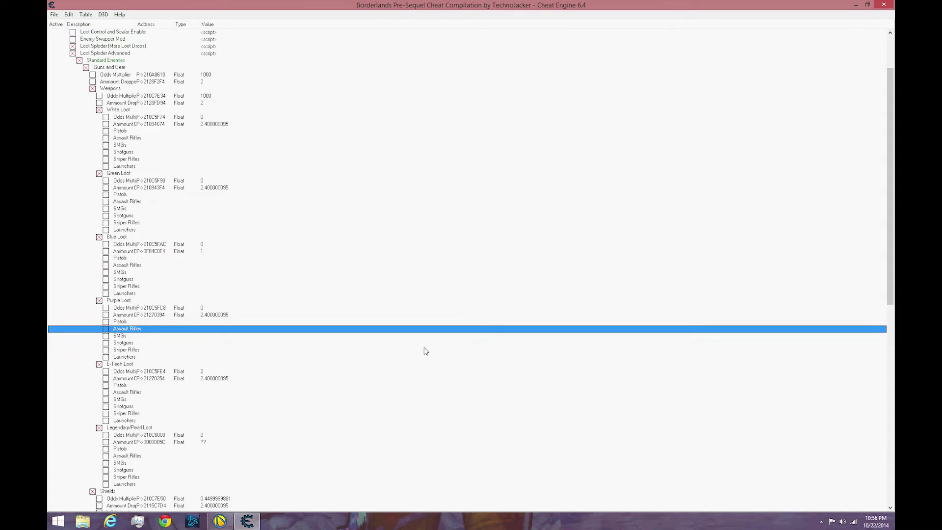
{"action": "scroll", "coordinate": [427, 347], "scroll_direction": "down", "scroll_amount": 8}
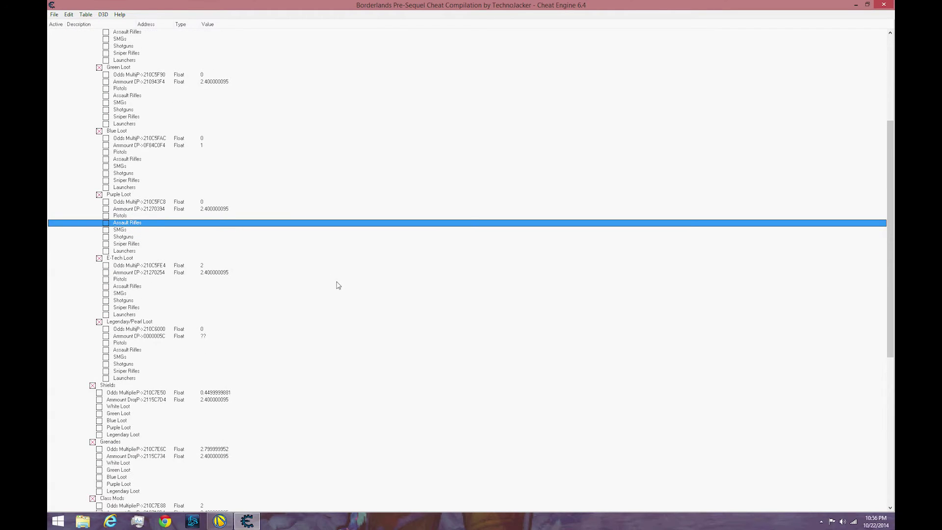
{"action": "scroll", "coordinate": [392, 179], "scroll_direction": "down", "scroll_amount": 3}
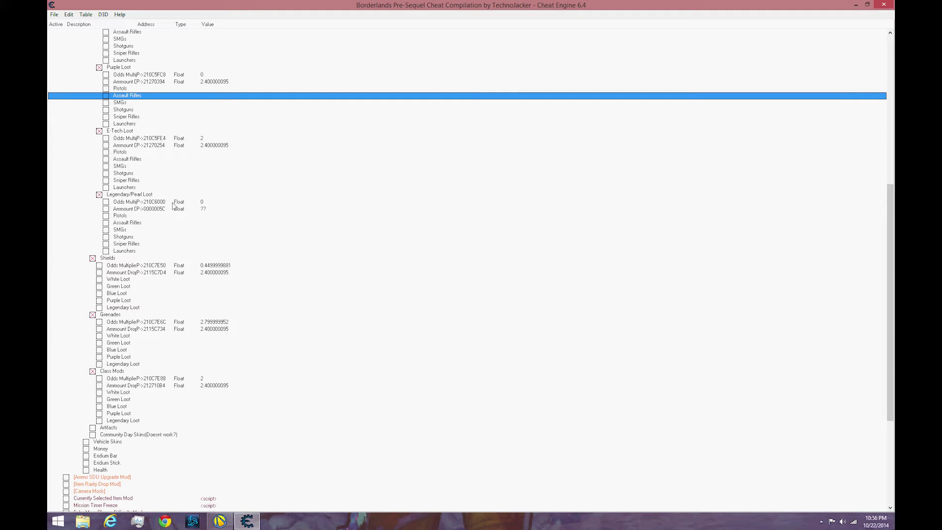
{"action": "double_click", "coordinate": [222, 265]}
{"action": "type", "text": "1000"}
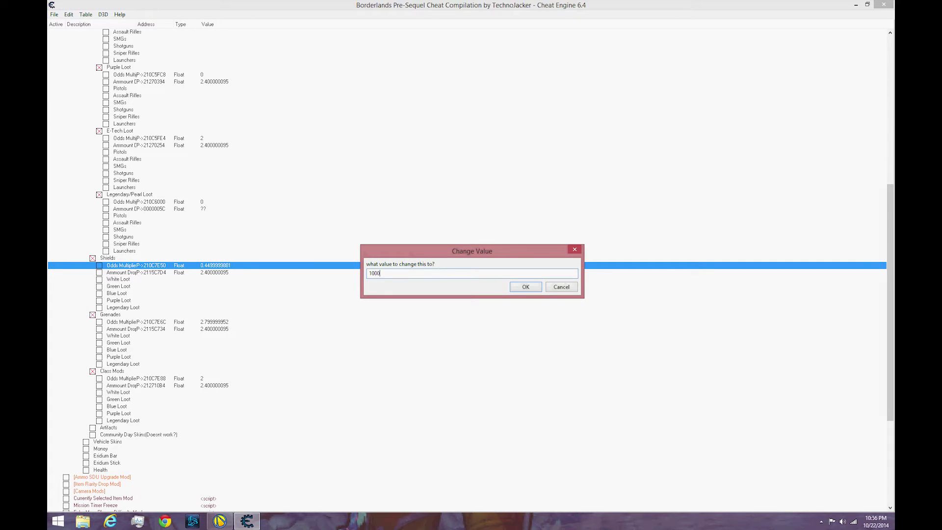
{"action": "left_click", "coordinate": [511, 289]}
{"action": "double_click", "coordinate": [226, 272]}
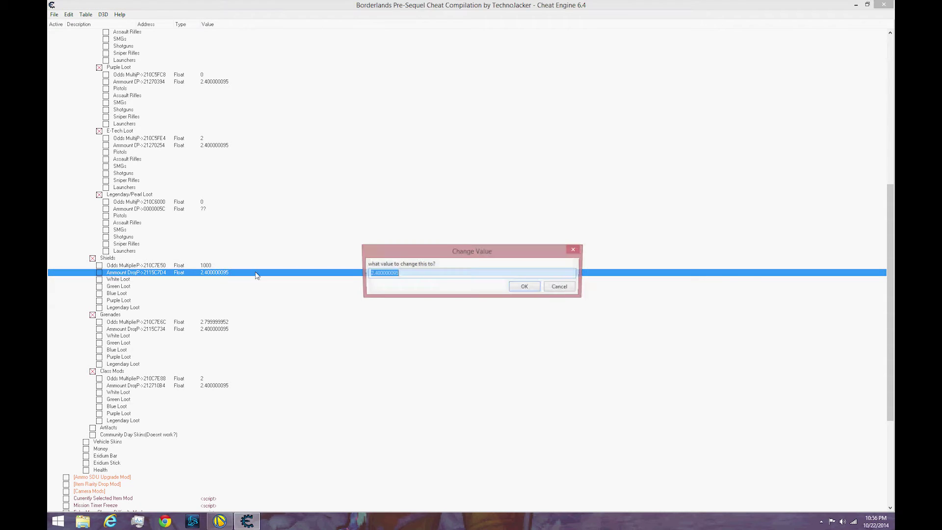
{"action": "type", "text": "2"}
{"action": "left_click", "coordinate": [524, 289]}
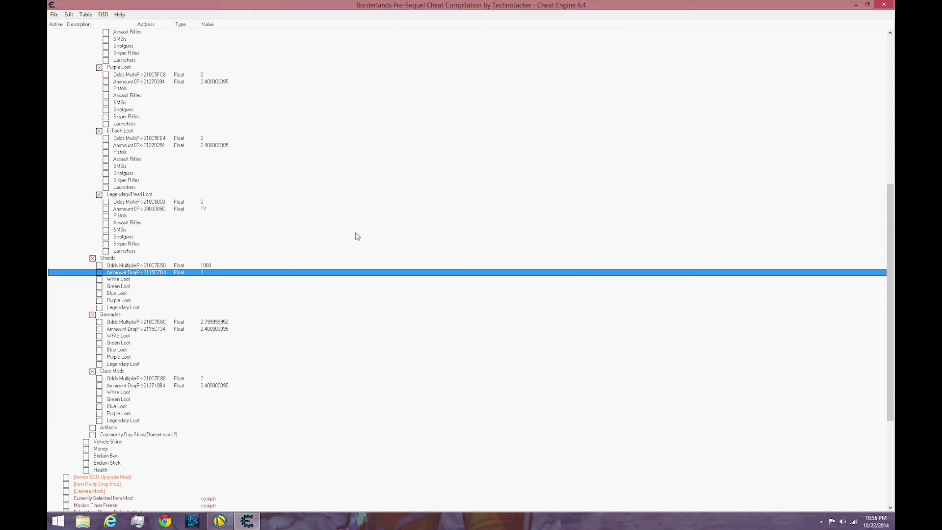
Activate White Loot under Shields and set its odds multiplier to 0.
{"action": "left_click", "coordinate": [100, 280]}
{"action": "double_click", "coordinate": [209, 286]}
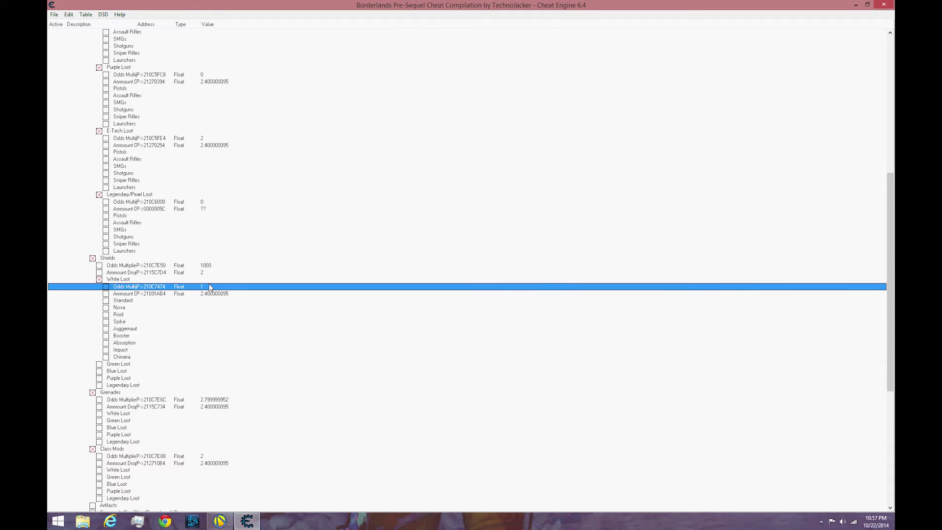
{"action": "type", "text": "0"}
{"action": "left_click", "coordinate": [515, 289]}
Activate Green Loot under Shields and set its odds multiplier to 0.
{"action": "left_click", "coordinate": [99, 364]}
{"action": "double_click", "coordinate": [211, 371]}
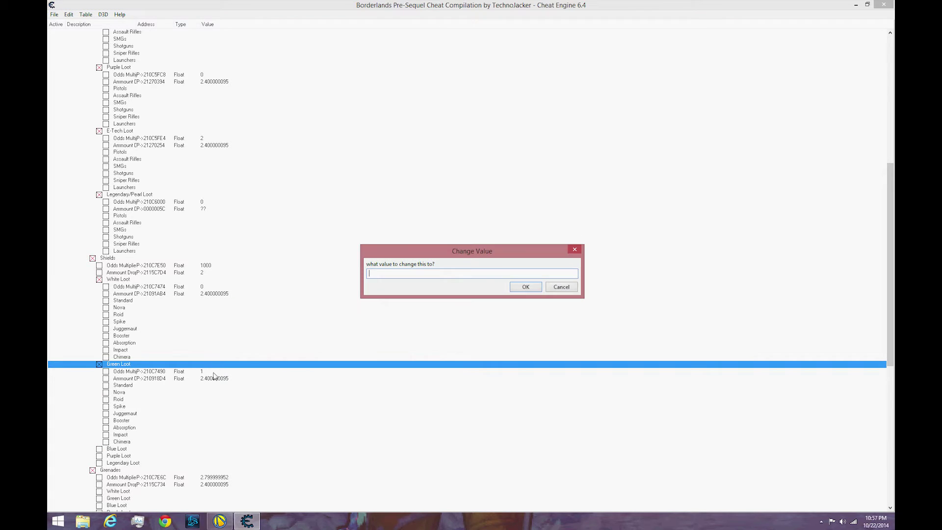
{"action": "left_click", "coordinate": [549, 290]}
{"action": "double_click", "coordinate": [223, 373]}
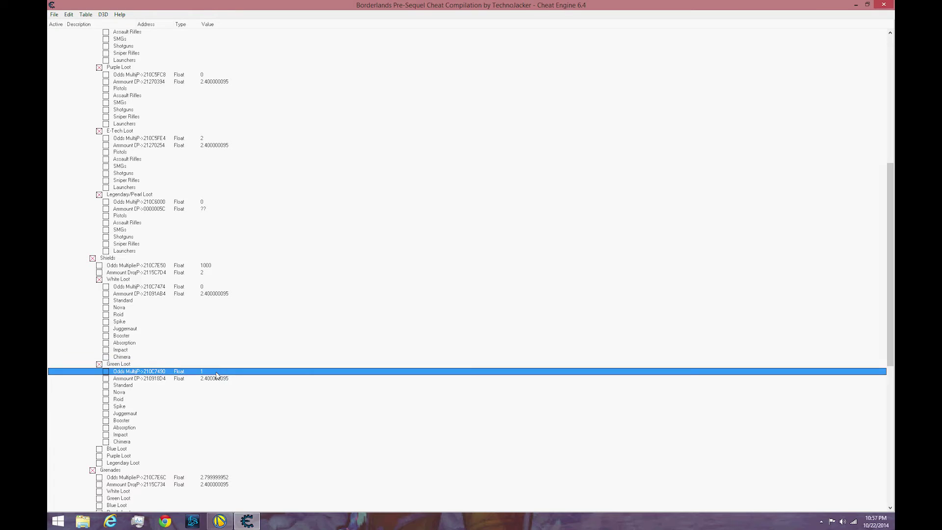
{"action": "type", "text": "0"}
{"action": "left_click", "coordinate": [524, 287]}
Activate Blue Loot under Shields and set its odds multiplier to 0.
{"action": "left_click", "coordinate": [99, 448]}
{"action": "double_click", "coordinate": [206, 457]}
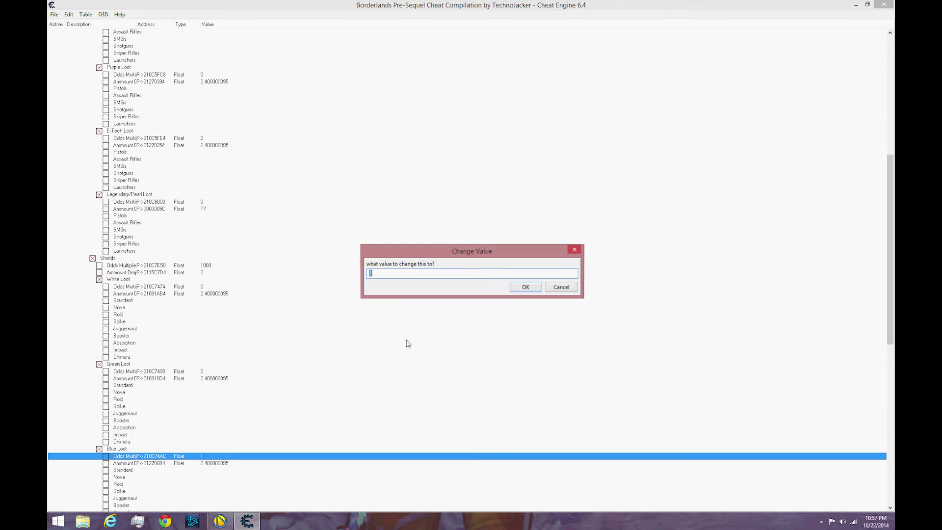
{"action": "type", "text": "0"}
{"action": "left_click", "coordinate": [534, 288]}
{"action": "left_click", "coordinate": [404, 351]}
Activate Purple Loot under Shields and set its odds multiplier to 0.
{"action": "scroll", "coordinate": [404, 350], "scroll_direction": "down", "scroll_amount": 3}
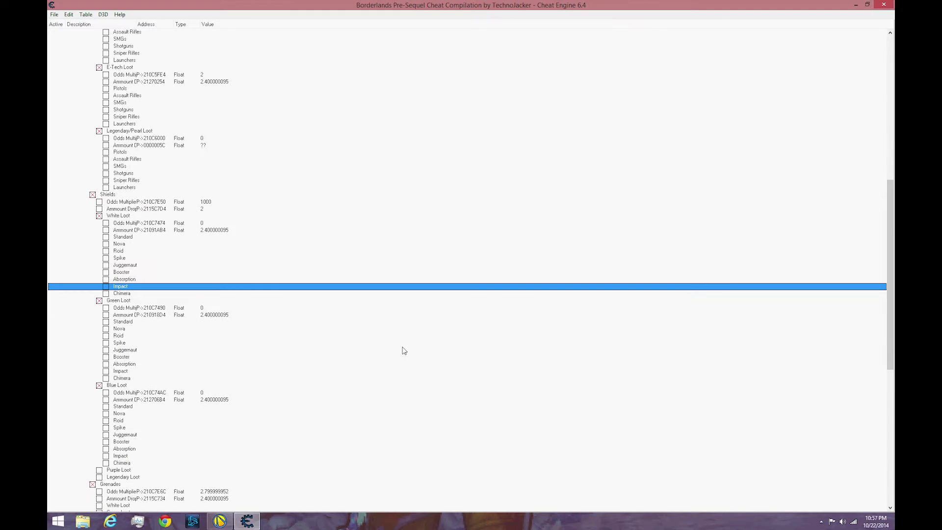
{"action": "left_click", "coordinate": [100, 471]}
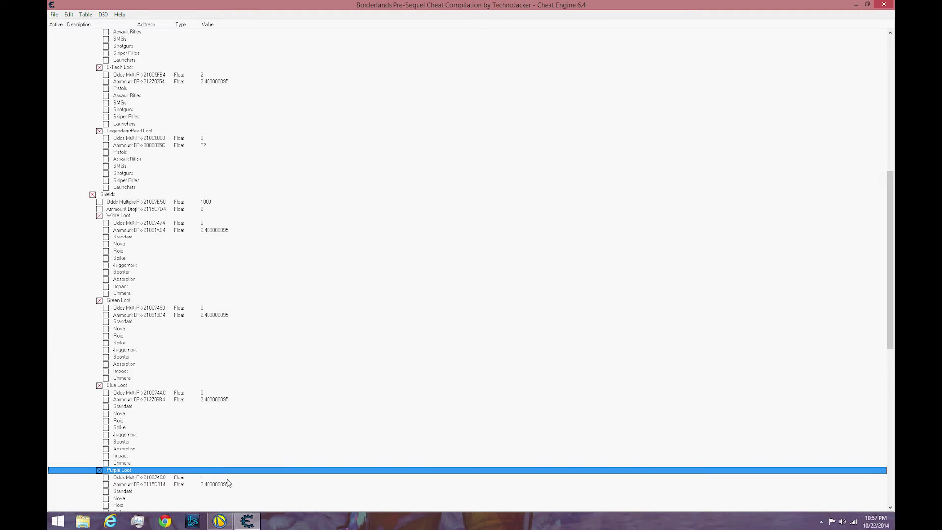
{"action": "double_click", "coordinate": [221, 478]}
{"action": "type", "text": "0"}
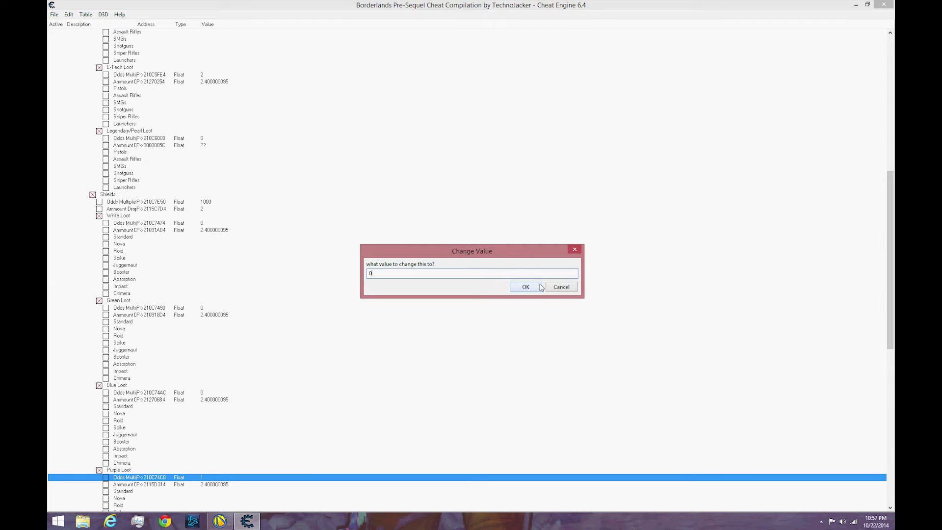
{"action": "left_click", "coordinate": [525, 287]}
{"action": "left_click", "coordinate": [449, 350]}
Activate Legendary Loot under Shields, setting its odds multiplier to 1000 and its amount dropped to 2.
{"action": "scroll", "coordinate": [448, 350], "scroll_direction": "down", "scroll_amount": 5}
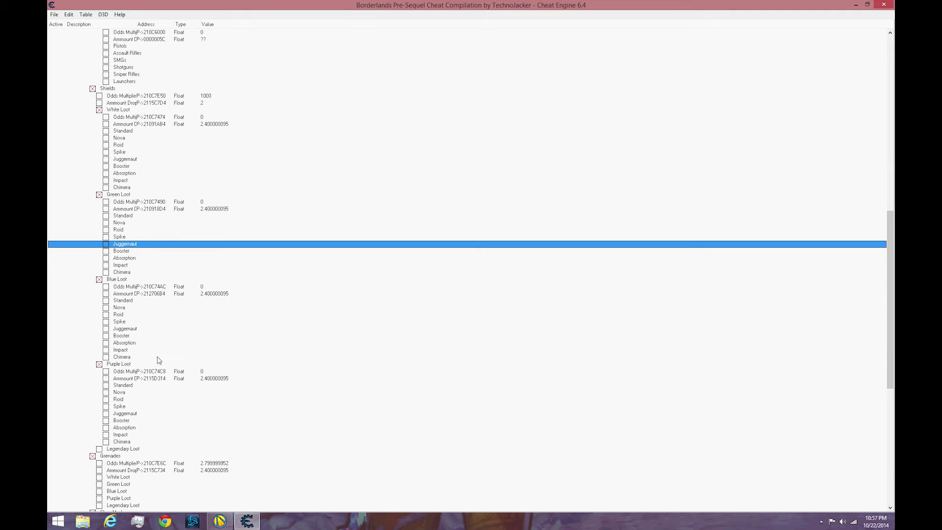
{"action": "left_click", "coordinate": [99, 449]}
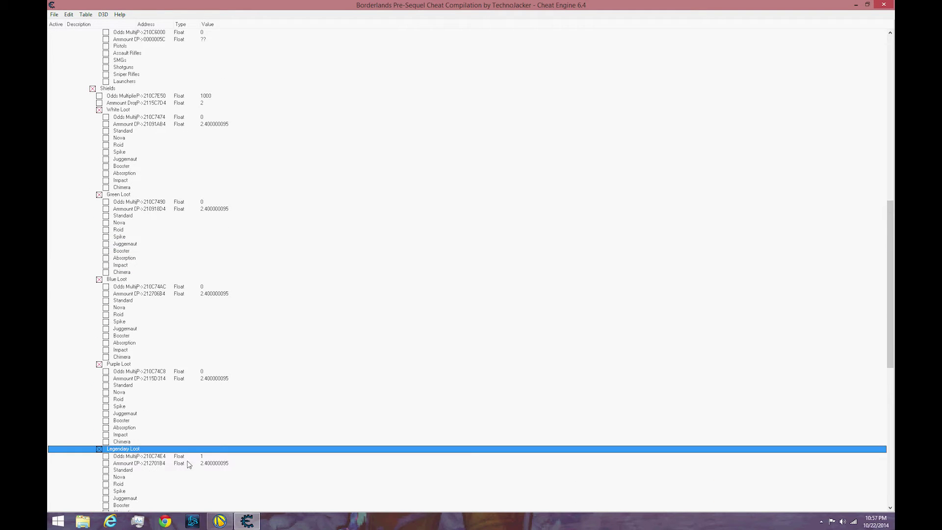
{"action": "double_click", "coordinate": [211, 457]}
{"action": "type", "text": "1000"}
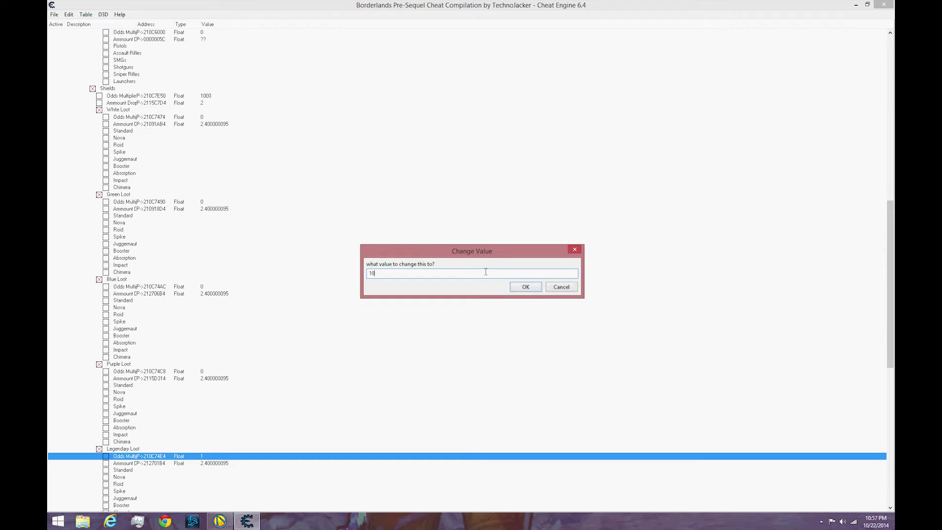
{"action": "left_click", "coordinate": [526, 287]}
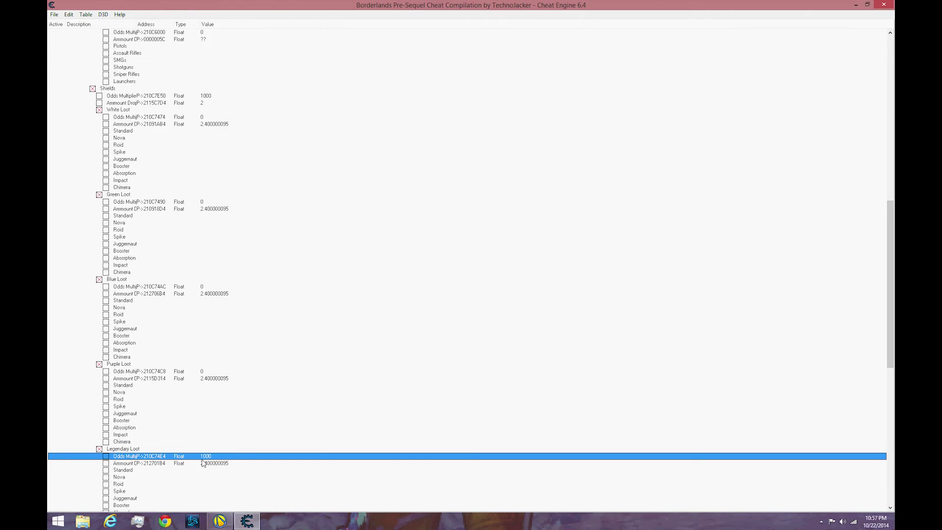
{"action": "double_click", "coordinate": [208, 463]}
{"action": "type", "text": "2"}
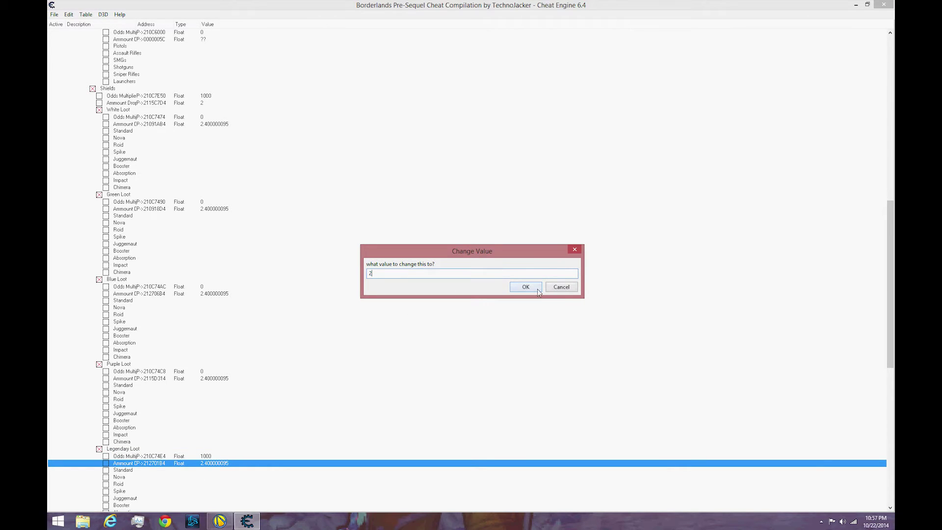
{"action": "left_click", "coordinate": [534, 293]}
{"action": "left_click", "coordinate": [446, 358]}
Set the overall odds multiplier for Grenades to 1000 and their amount dropped to 2.
{"action": "scroll", "coordinate": [446, 361], "scroll_direction": "down", "scroll_amount": 12}
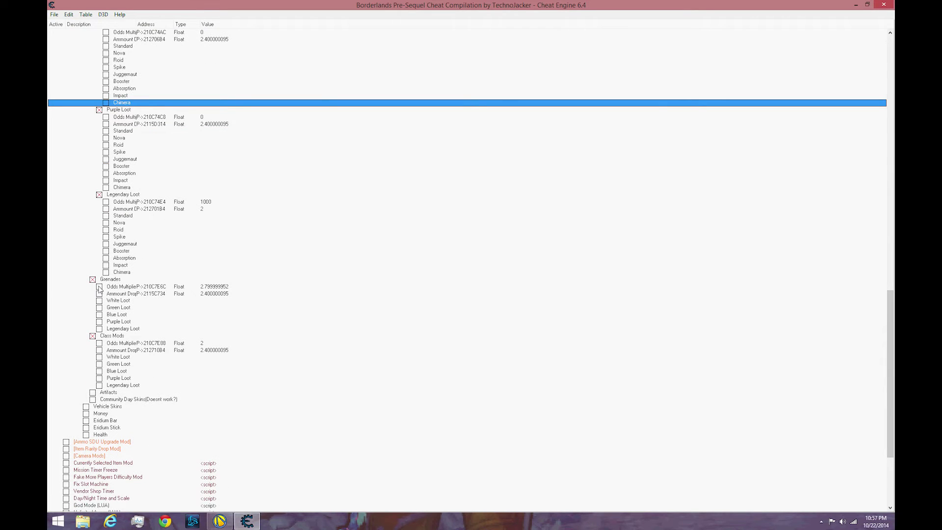
{"action": "double_click", "coordinate": [207, 287]}
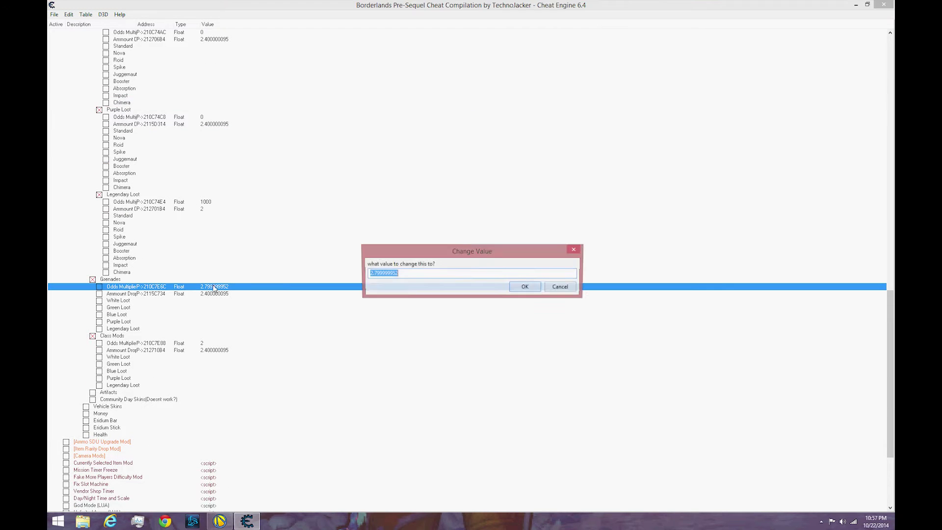
{"action": "type", "text": "1000"}
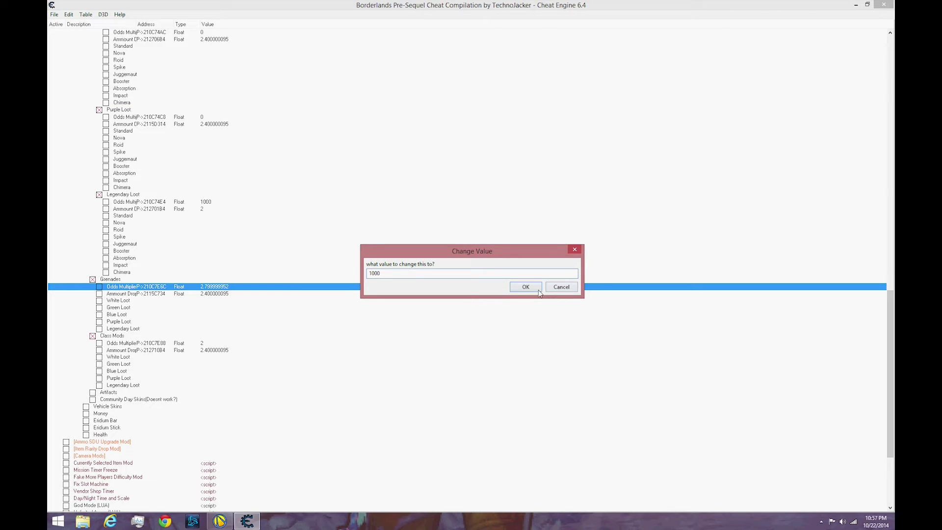
{"action": "left_click", "coordinate": [538, 290]}
{"action": "double_click", "coordinate": [198, 293]}
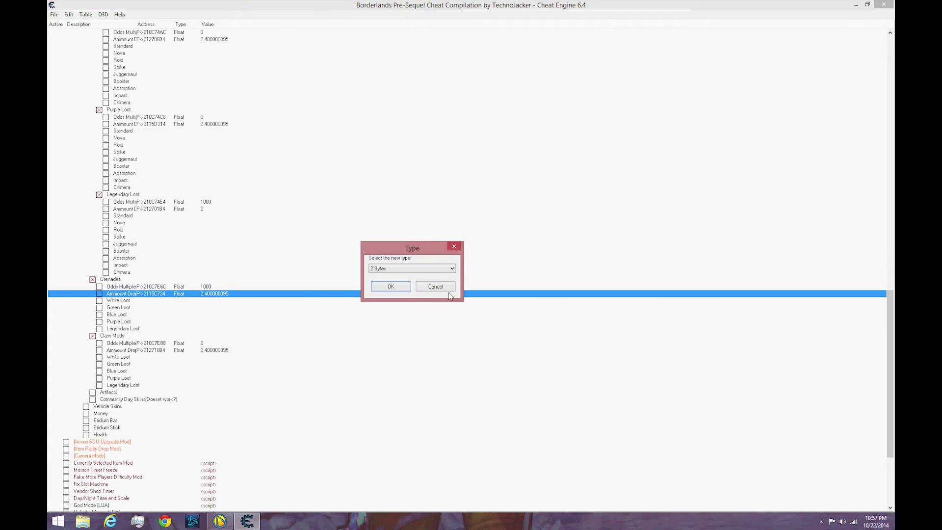
{"action": "left_click", "coordinate": [435, 288]}
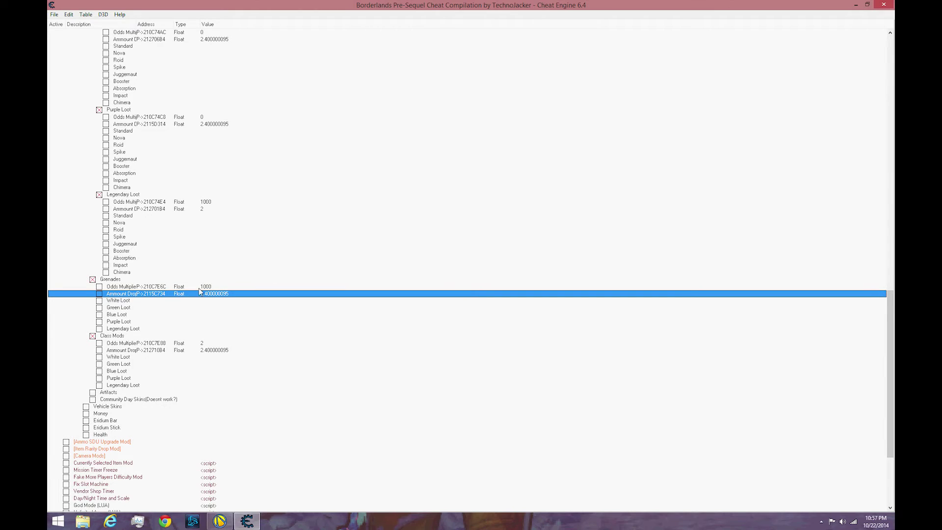
{"action": "double_click", "coordinate": [218, 294]}
{"action": "type", "text": "2"}
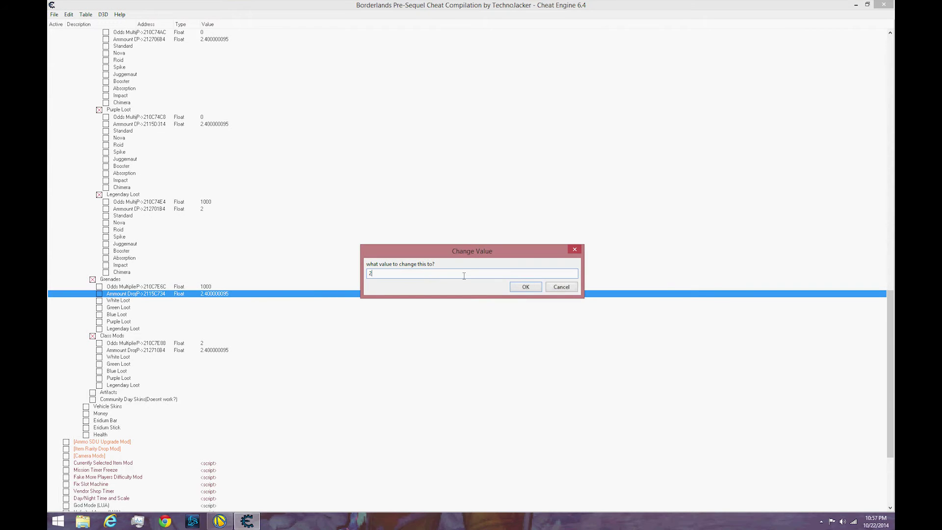
{"action": "left_click", "coordinate": [512, 290]}
{"action": "left_click", "coordinate": [356, 350]}
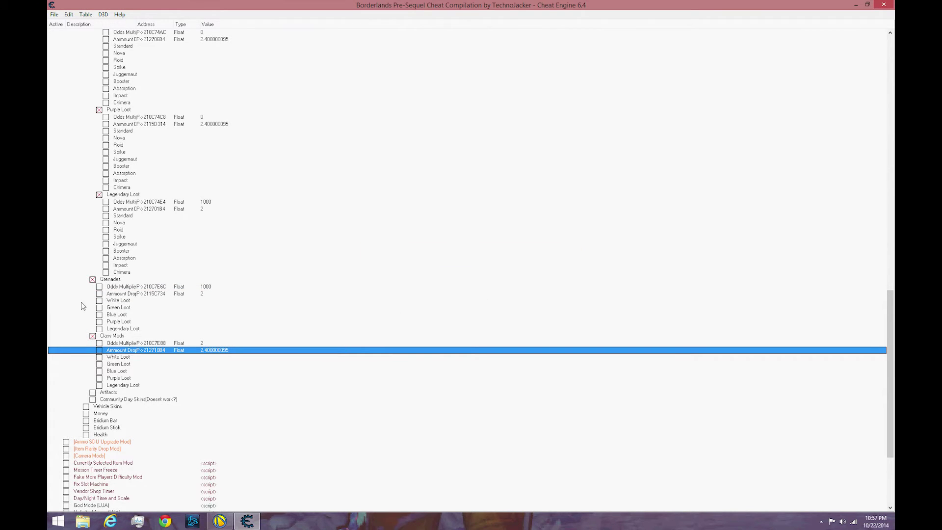
Activate White Loot and Green Loot under Grenades and set each one's odds multiplier to 0.
{"action": "left_click", "coordinate": [101, 300]}
{"action": "double_click", "coordinate": [216, 307]}
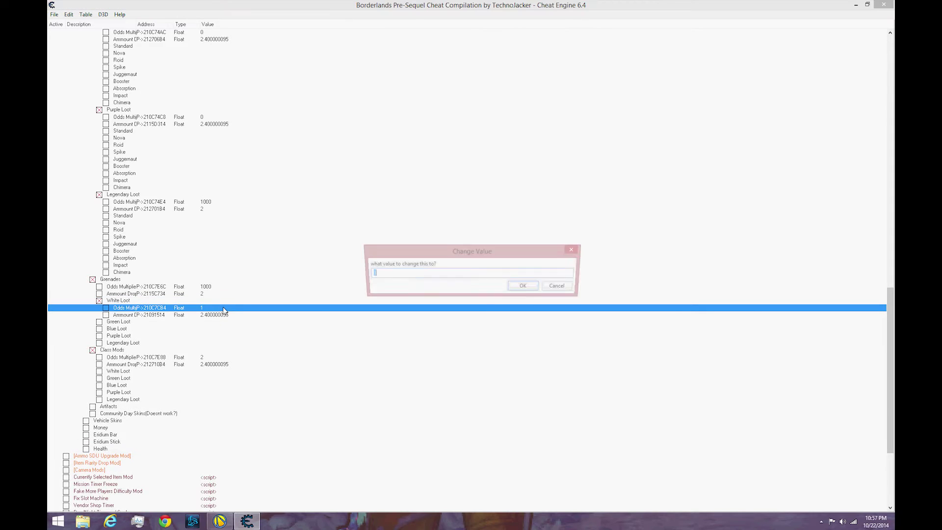
{"action": "type", "text": "0"}
{"action": "left_click", "coordinate": [512, 289]}
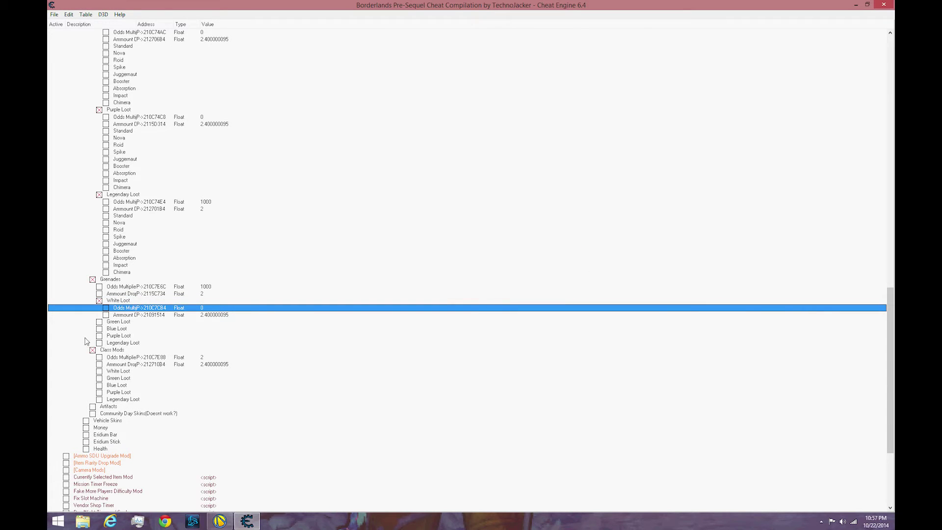
{"action": "left_click", "coordinate": [100, 322]}
{"action": "double_click", "coordinate": [213, 330]}
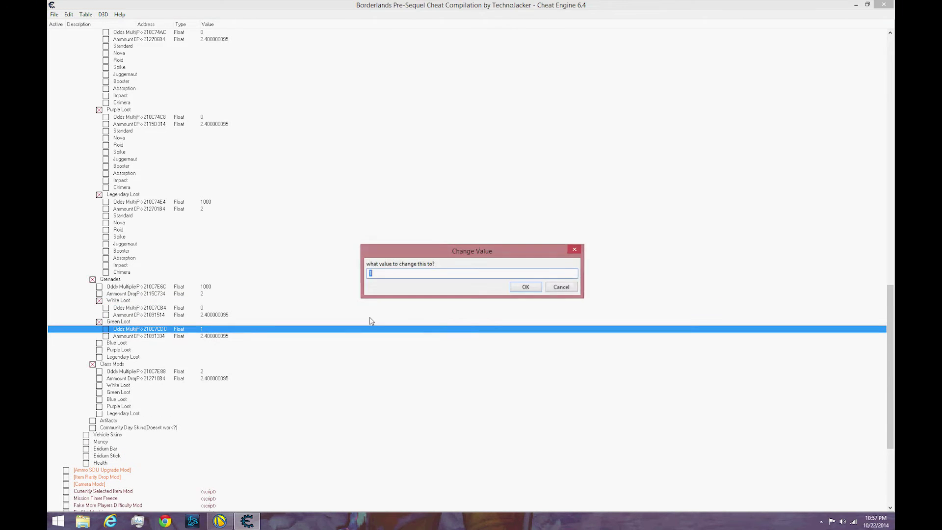
{"action": "type", "text": "0"}
{"action": "left_click", "coordinate": [537, 289]}
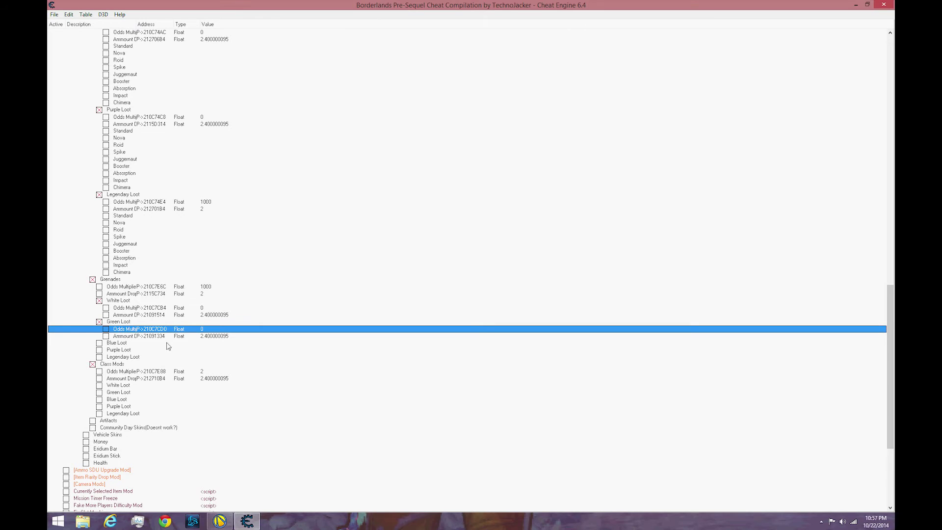
Activate Blue Loot and Purple Loot under Grenades and set each one's odds multiplier to 0.
{"action": "left_click", "coordinate": [99, 343]}
{"action": "double_click", "coordinate": [209, 350]}
{"action": "type", "text": "0"}
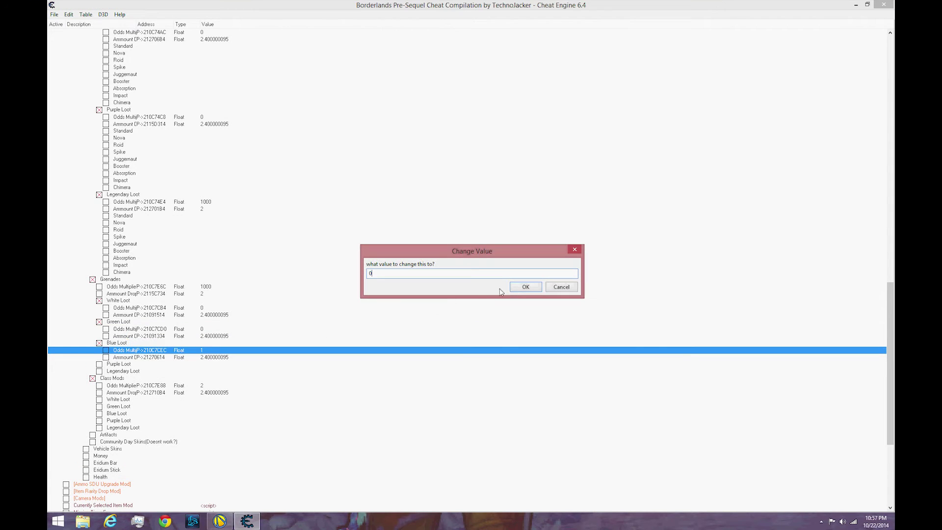
{"action": "left_click", "coordinate": [534, 291]}
{"action": "left_click", "coordinate": [99, 364]}
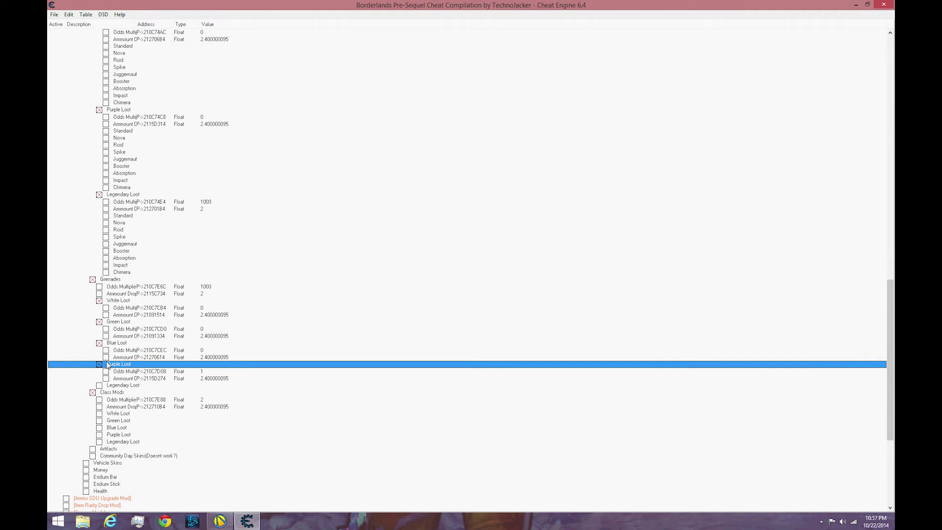
{"action": "double_click", "coordinate": [208, 373]}
{"action": "type", "text": "0"}
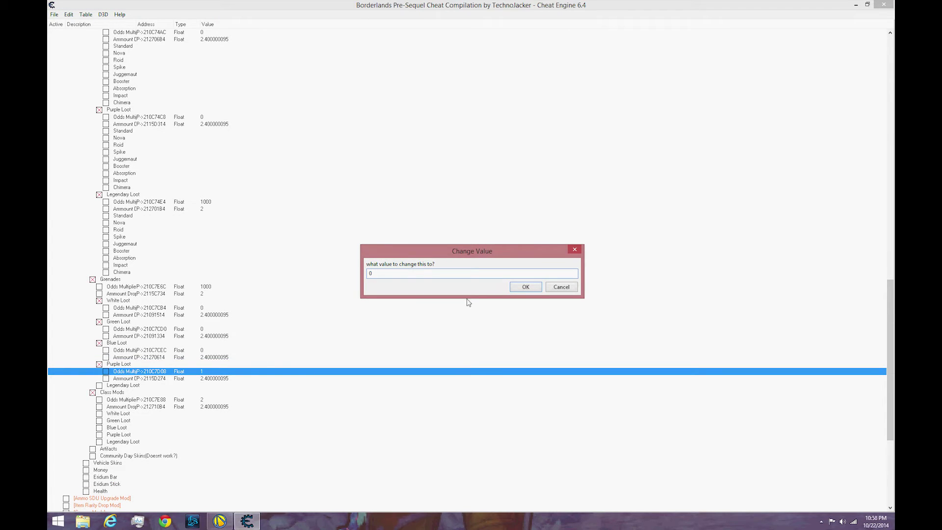
{"action": "left_click", "coordinate": [525, 287]}
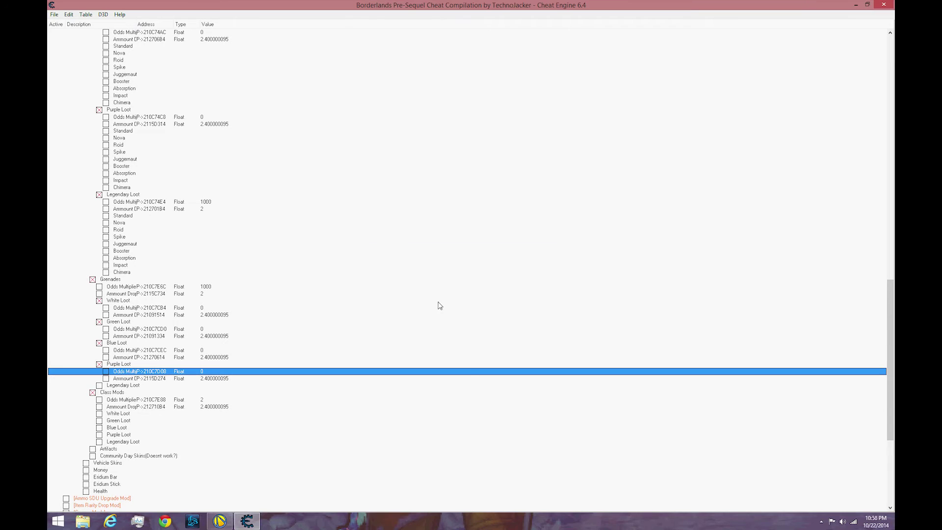
Activate Legendary Loot under Grenades, setting its odds multiplier to 1000 and its amount dropped to 2.
{"action": "left_click", "coordinate": [100, 386]}
{"action": "double_click", "coordinate": [202, 393]}
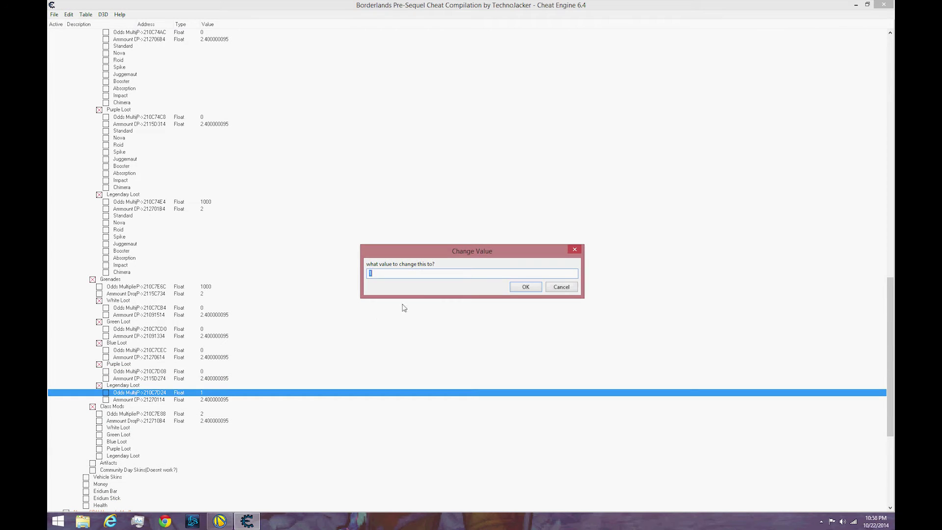
{"action": "type", "text": "1000"}
{"action": "left_click", "coordinate": [516, 286]}
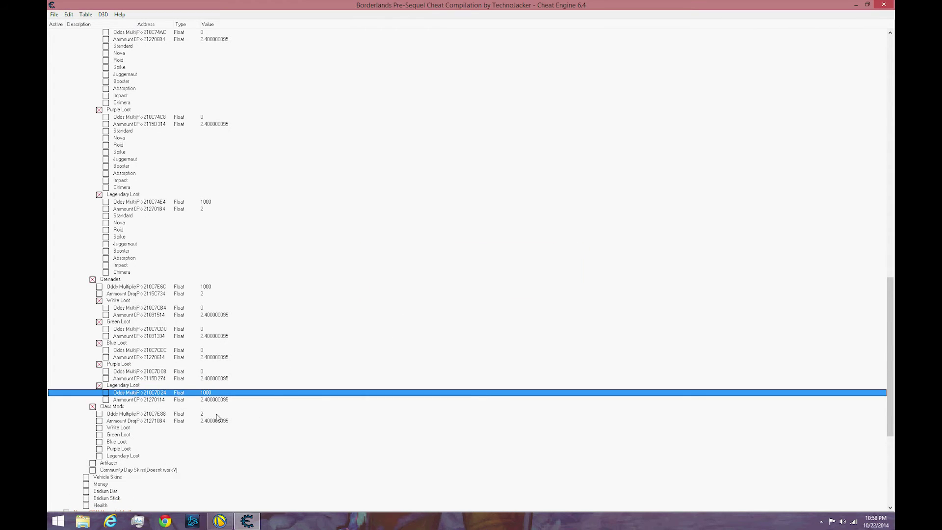
{"action": "double_click", "coordinate": [211, 400]}
{"action": "type", "text": "2"}
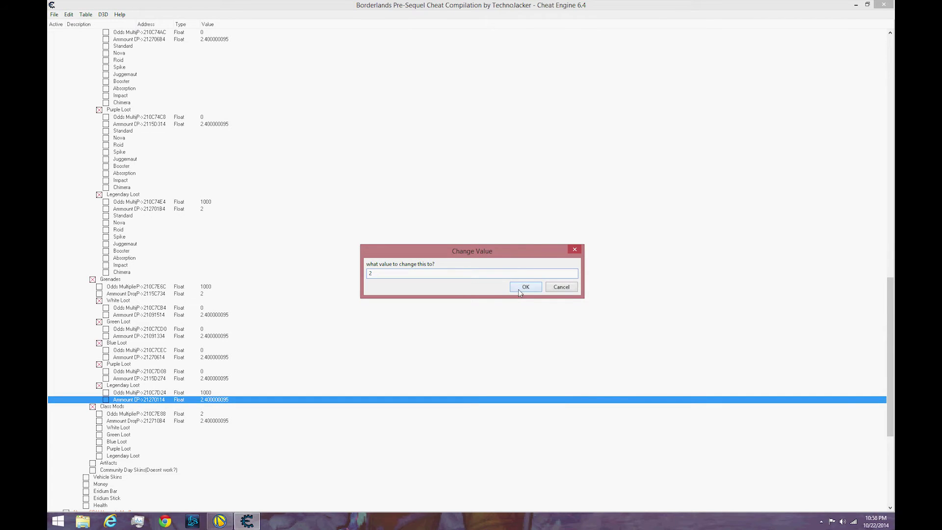
{"action": "left_click", "coordinate": [521, 291]}
Set the overall Class Mods odds multiplier to 1000 and its amount dropped to 2, marking the amount entry active.
{"action": "left_click", "coordinate": [441, 329]}
{"action": "scroll", "coordinate": [441, 333], "scroll_direction": "down", "scroll_amount": 4}
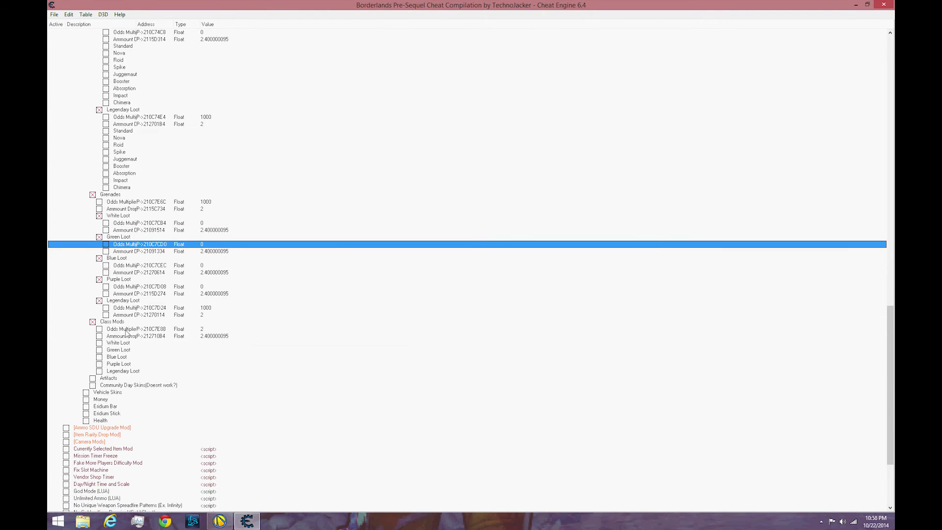
{"action": "double_click", "coordinate": [206, 329]}
{"action": "type", "text": "1000"}
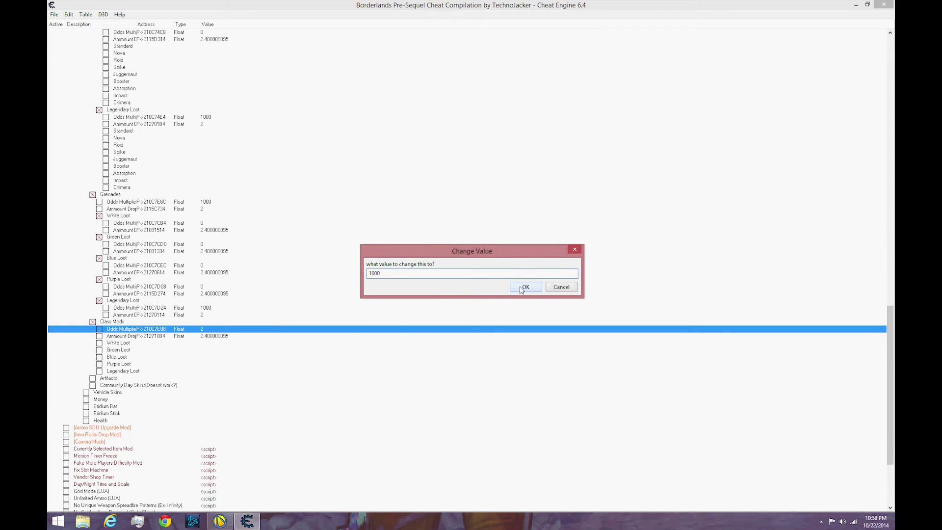
{"action": "left_click", "coordinate": [522, 290]}
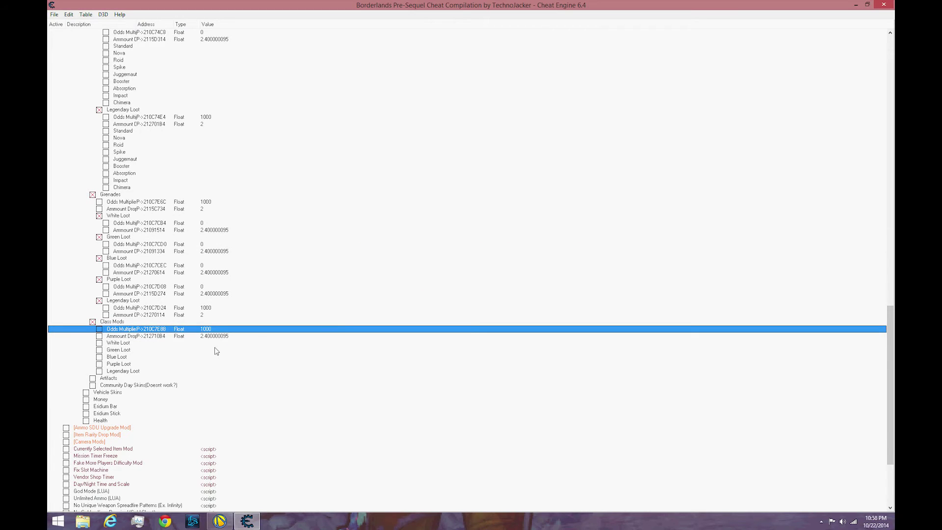
{"action": "double_click", "coordinate": [215, 336]}
{"action": "type", "text": "2"}
{"action": "left_click", "coordinate": [521, 288]}
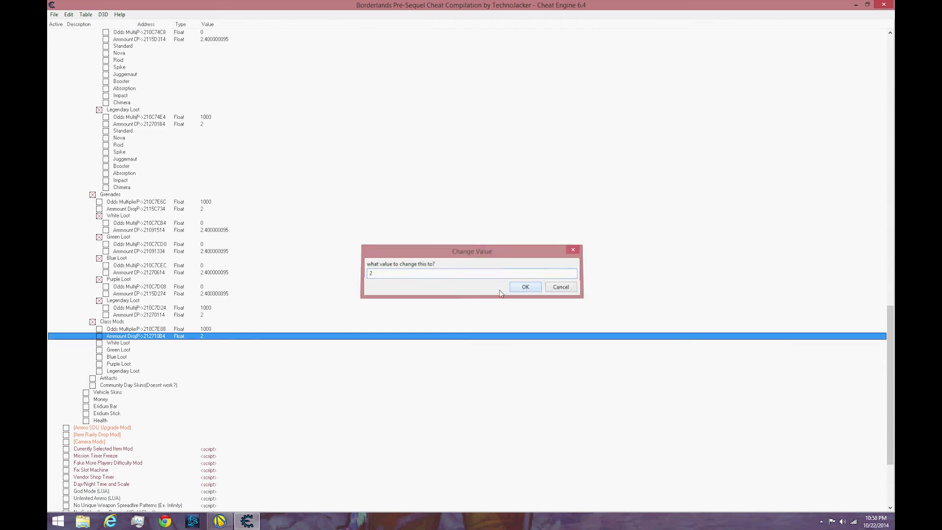
{"action": "left_click", "coordinate": [99, 336]}
Activate White Loot and Green Loot under Class Mods and set each one's odds multiplier to 0.
{"action": "left_click", "coordinate": [100, 342]}
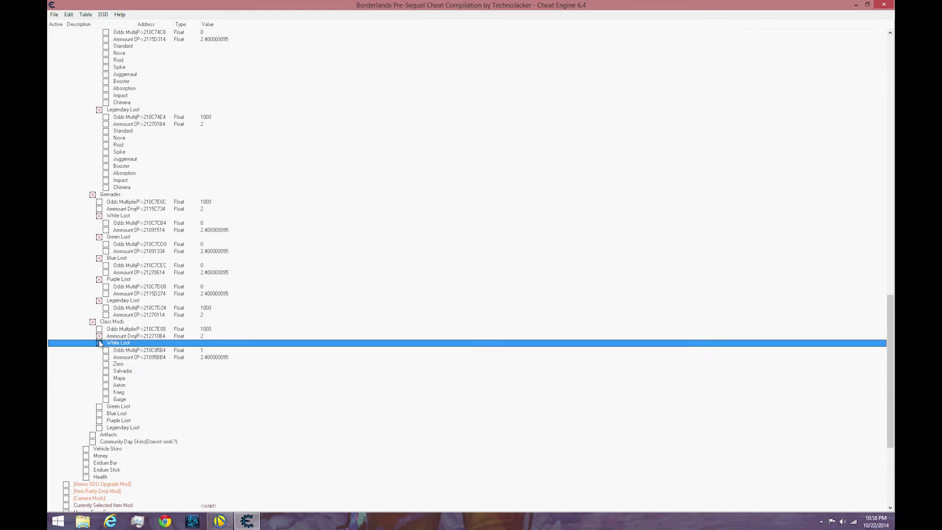
{"action": "double_click", "coordinate": [205, 352]}
{"action": "type", "text": "0"}
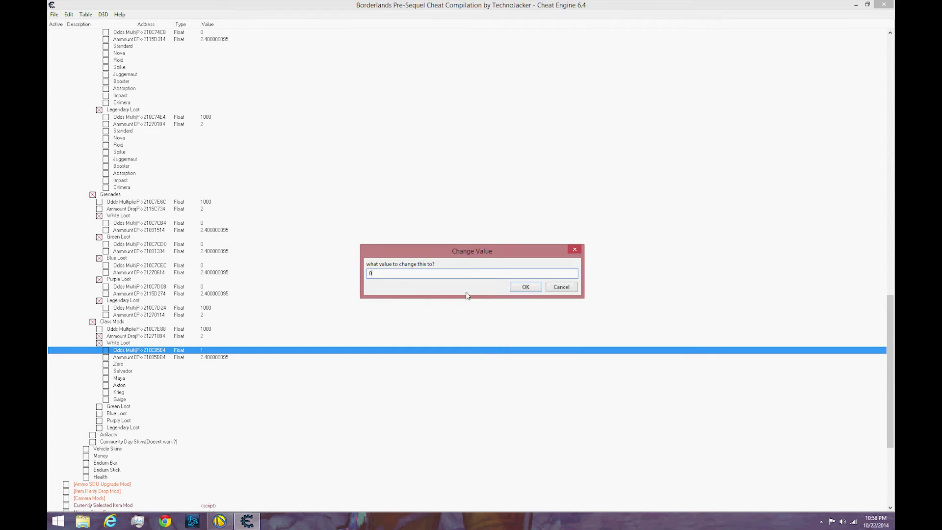
{"action": "left_click", "coordinate": [523, 286]}
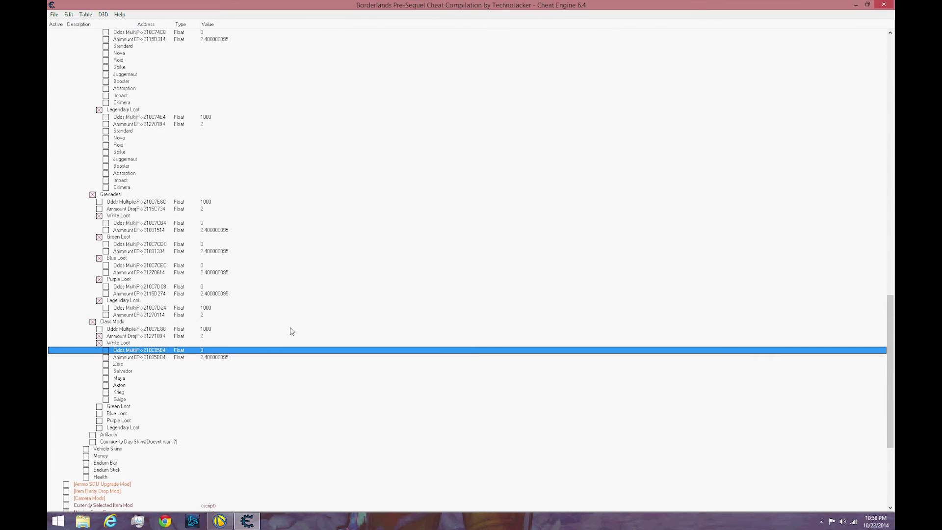
{"action": "left_click", "coordinate": [99, 407]}
{"action": "double_click", "coordinate": [202, 414]}
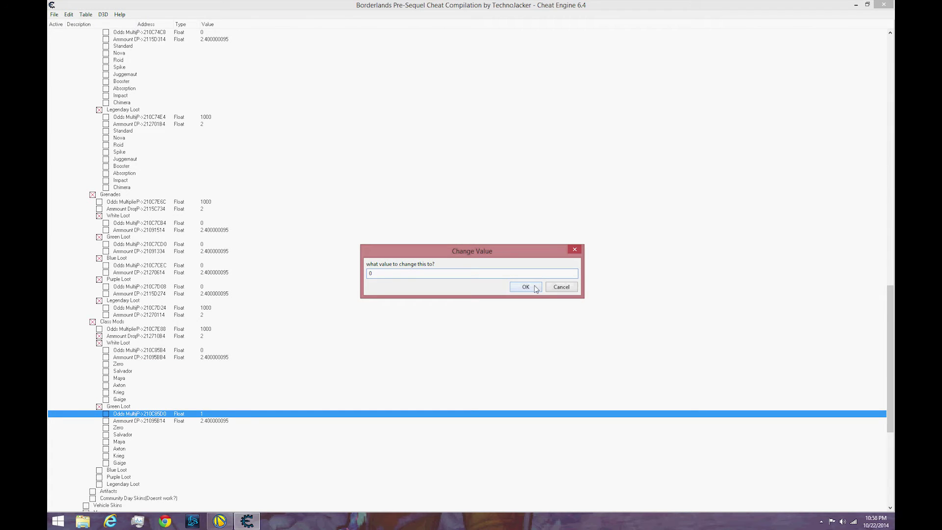
{"action": "type", "text": "0"}
{"action": "left_click", "coordinate": [525, 287]}
Activate Blue Loot and Purple Loot under Class Mods and set each one's odds multiplier to 0.
{"action": "left_click", "coordinate": [98, 470]}
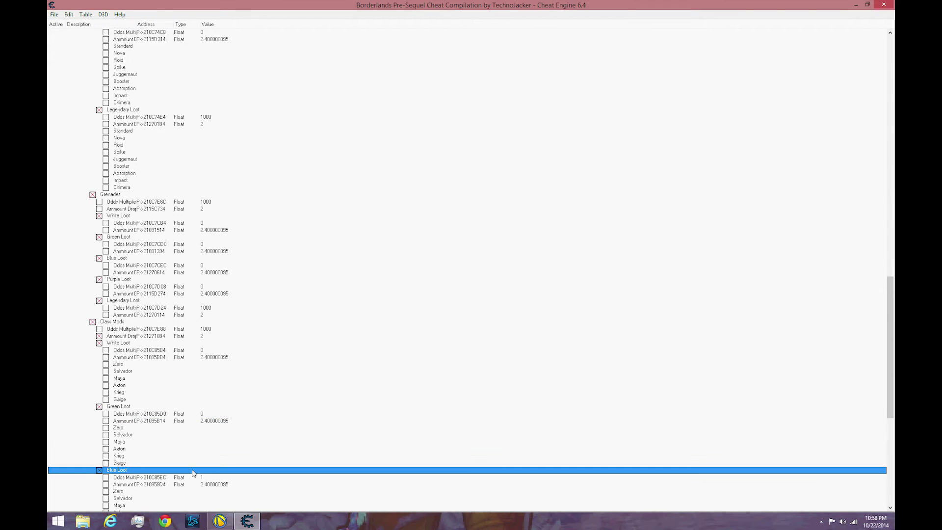
{"action": "double_click", "coordinate": [223, 478]}
{"action": "type", "text": "0"}
{"action": "left_click", "coordinate": [515, 287]}
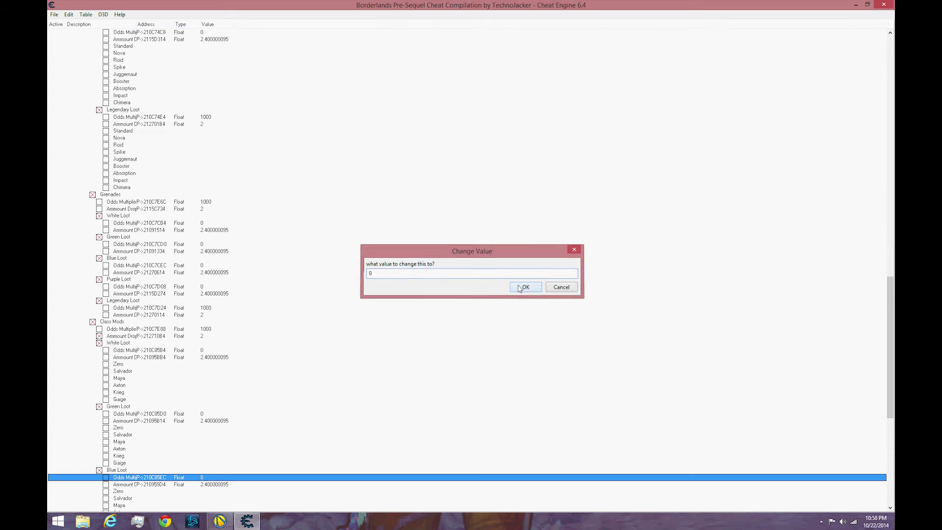
{"action": "left_click", "coordinate": [486, 336]}
{"action": "scroll", "coordinate": [433, 344], "scroll_direction": "down", "scroll_amount": 4}
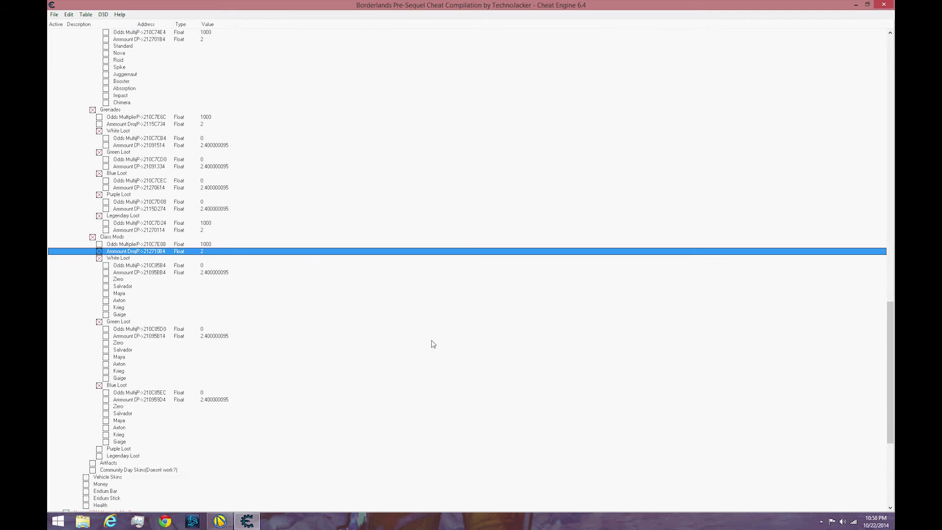
{"action": "left_click", "coordinate": [99, 448]}
{"action": "double_click", "coordinate": [214, 456]}
{"action": "type", "text": "0"}
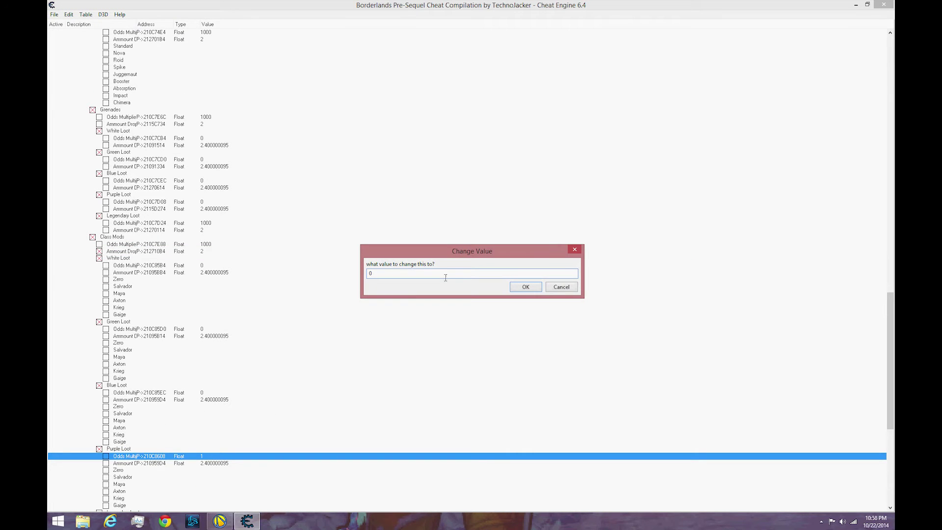
{"action": "left_click", "coordinate": [512, 288]}
Activate Legendary Loot under Class Mods, setting its odds multiplier to 1000 and its amount dropped to 2.
{"action": "left_click", "coordinate": [297, 378]}
{"action": "scroll", "coordinate": [297, 378], "scroll_direction": "down", "scroll_amount": 5}
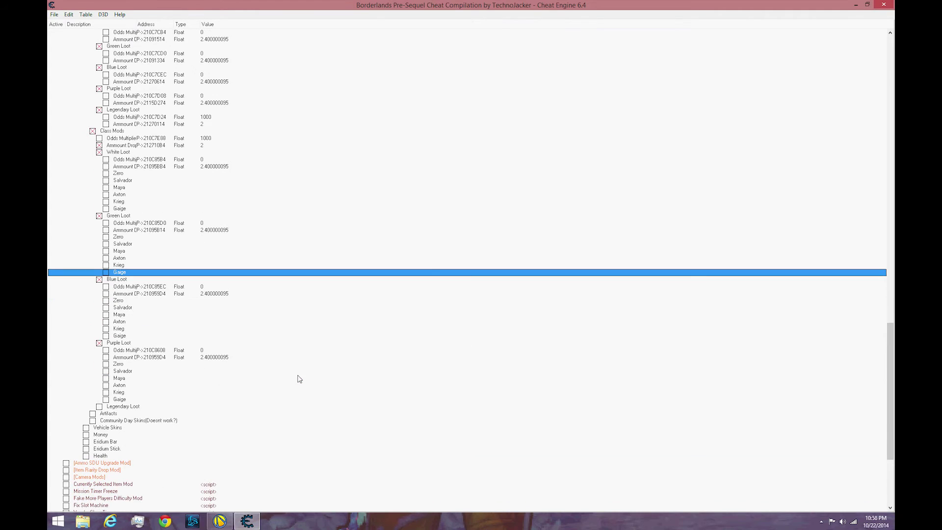
{"action": "left_click", "coordinate": [99, 406]}
{"action": "double_click", "coordinate": [209, 415]}
{"action": "type", "text": "1"}
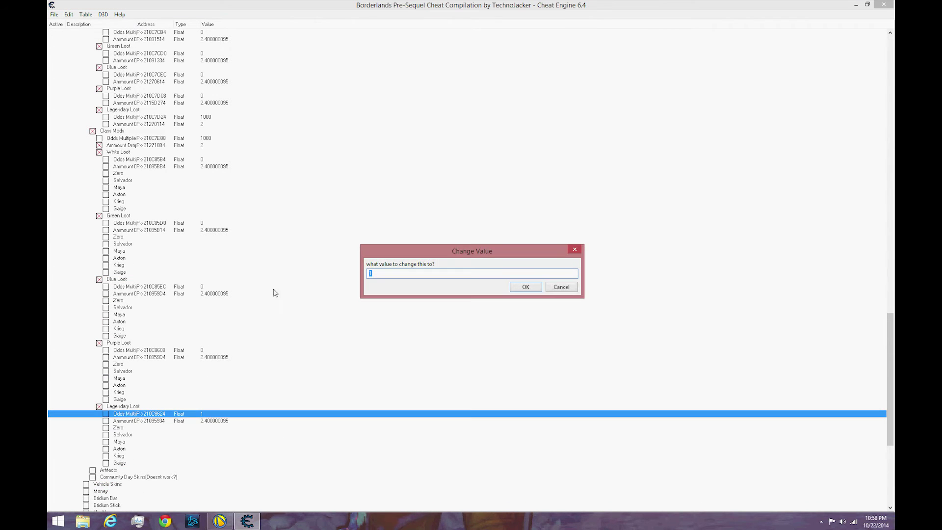
{"action": "type", "text": "000"}
{"action": "left_click", "coordinate": [525, 287]}
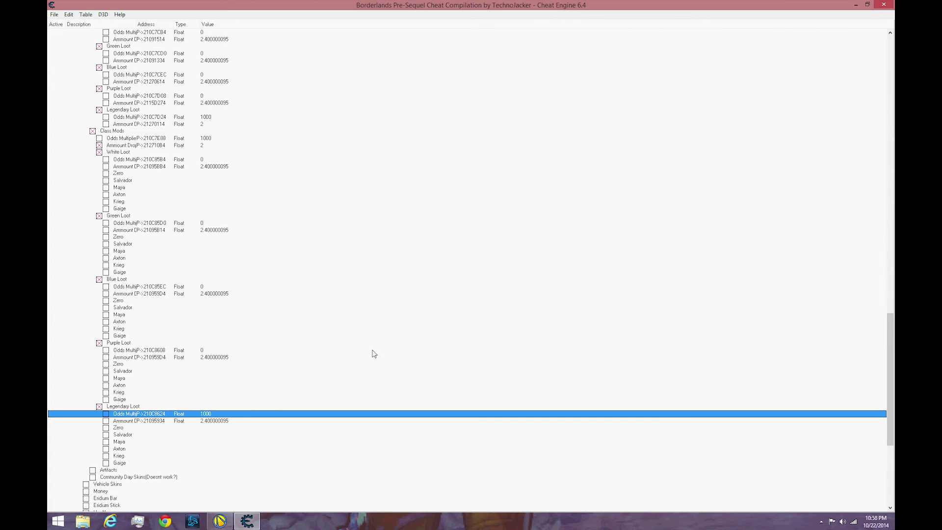
{"action": "left_click", "coordinate": [222, 422]}
{"action": "double_click", "coordinate": [221, 422]}
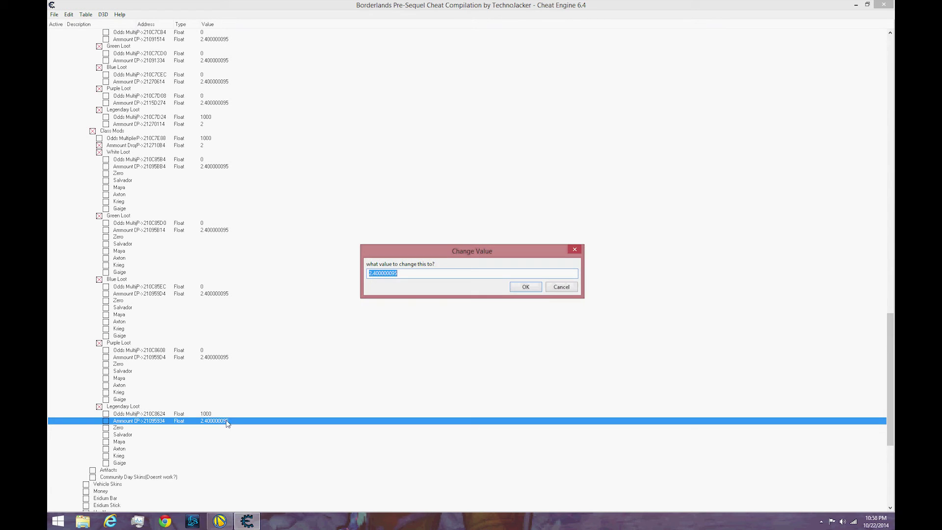
{"action": "type", "text": "2"}
{"action": "left_click", "coordinate": [540, 287]}
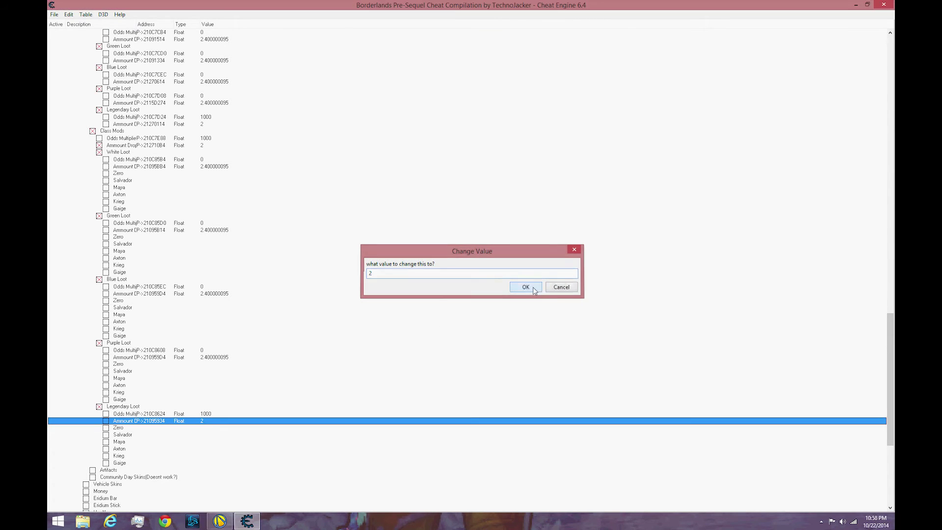
Review the odds and amount values for Class Mods, Grenades, Shields and Weapons throughout the Standard Enemies loot table.
{"action": "left_click", "coordinate": [490, 358]}
{"action": "scroll", "coordinate": [440, 325], "scroll_direction": "down", "scroll_amount": 4}
{"action": "scroll", "coordinate": [402, 286], "scroll_direction": "down", "scroll_amount": 1}
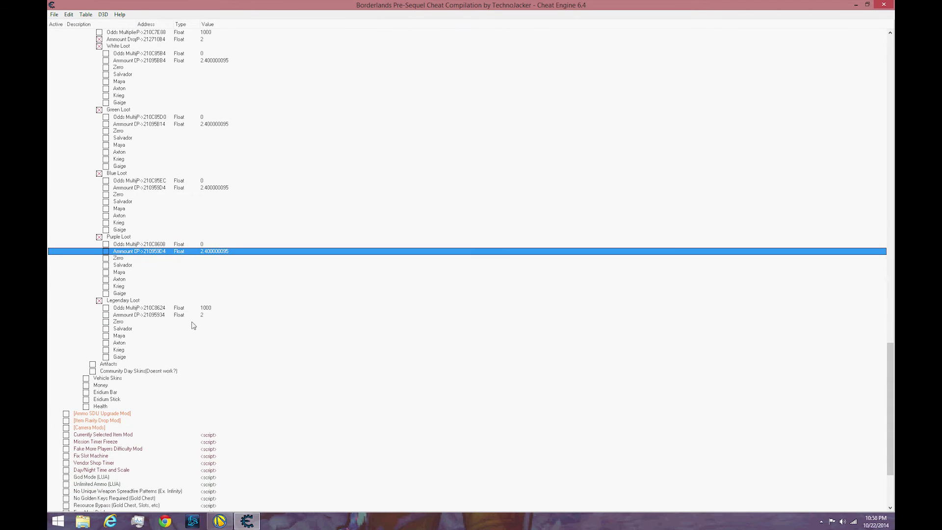
{"action": "scroll", "coordinate": [267, 314], "scroll_direction": "up", "scroll_amount": 11}
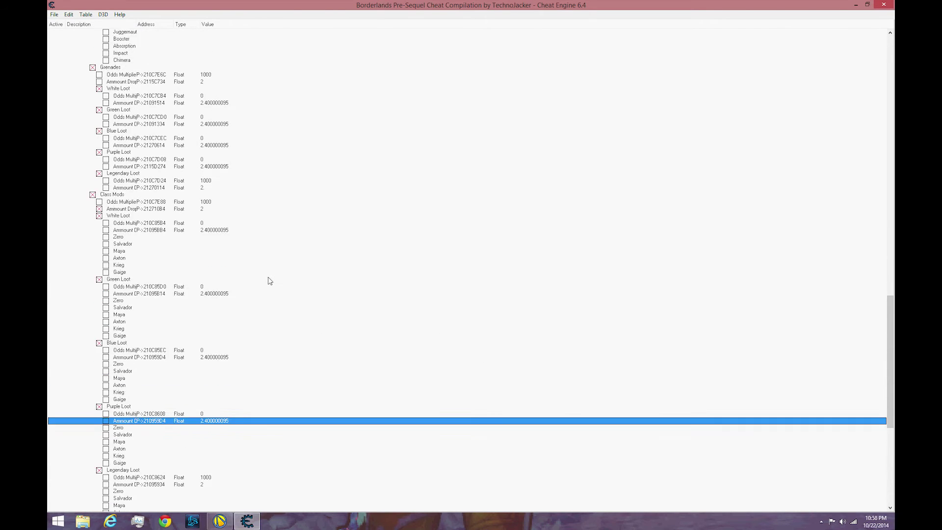
{"action": "scroll", "coordinate": [269, 279], "scroll_direction": "up", "scroll_amount": 15}
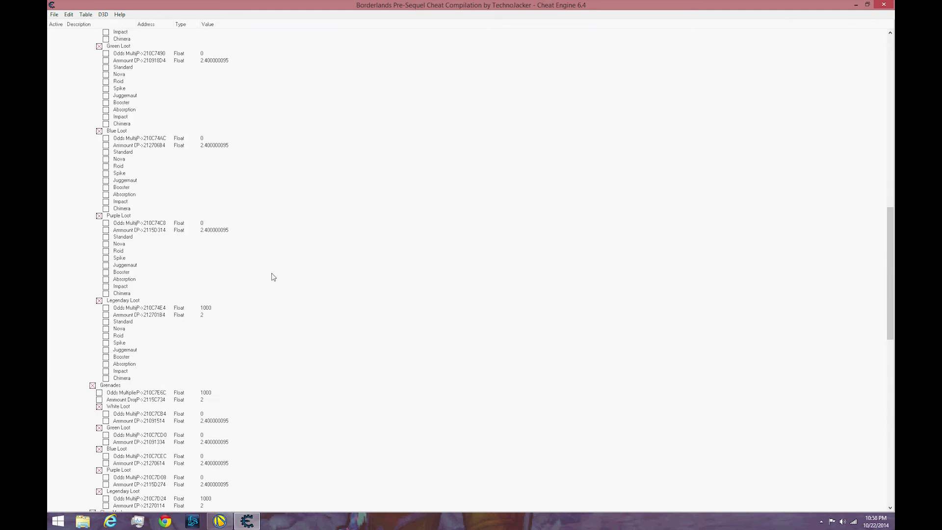
{"action": "scroll", "coordinate": [279, 254], "scroll_direction": "up", "scroll_amount": 20}
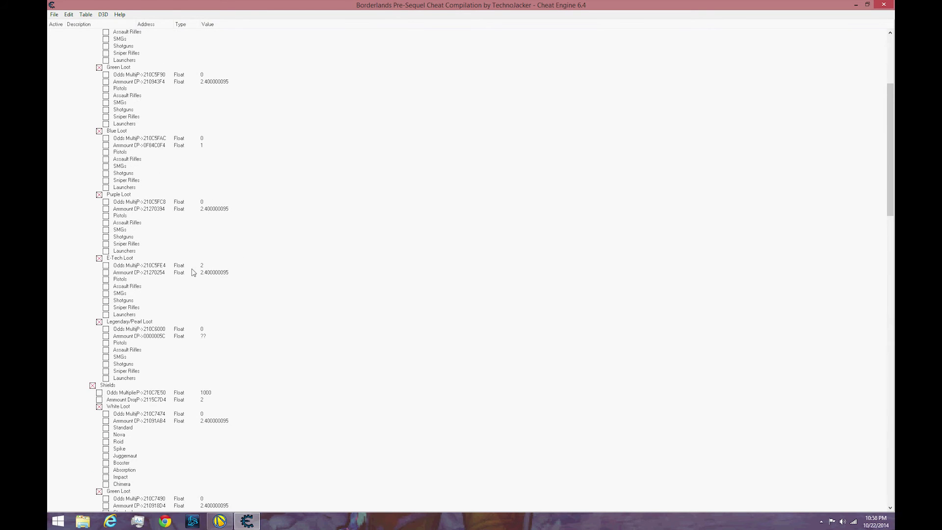
{"action": "scroll", "coordinate": [114, 353], "scroll_direction": "up", "scroll_amount": 4}
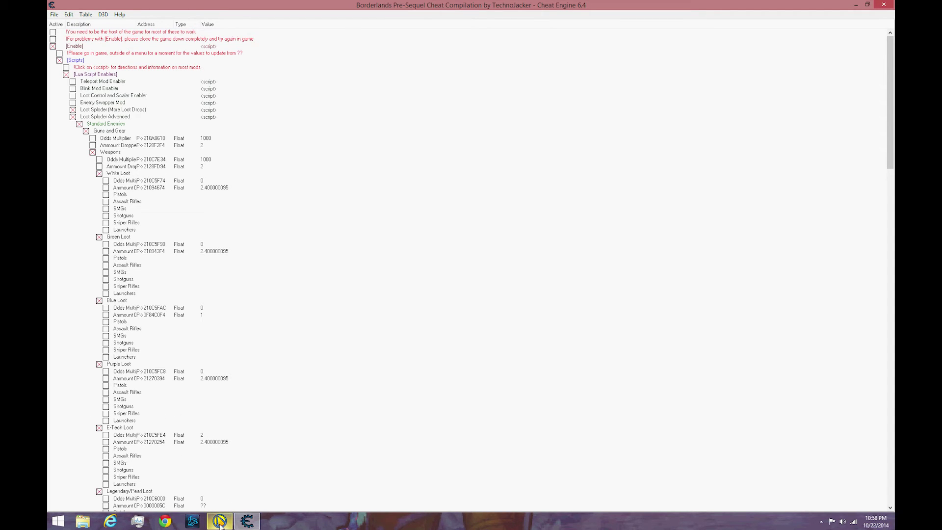
Switch to Borderlands: The Pre-Sequel, continue the saved game and walk toward the doorway ahead.
{"action": "mouse_move", "coordinate": [220, 524]}
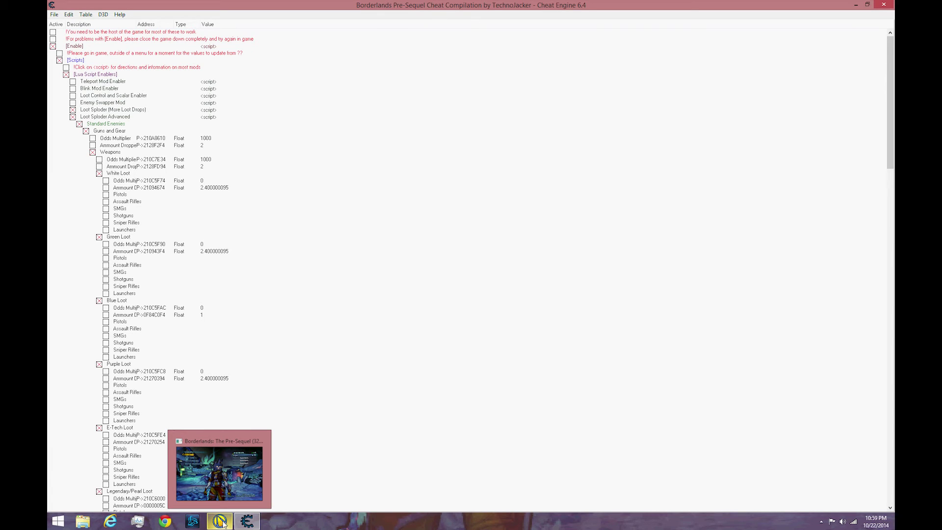
{"action": "key", "text": "alt+Tab"}
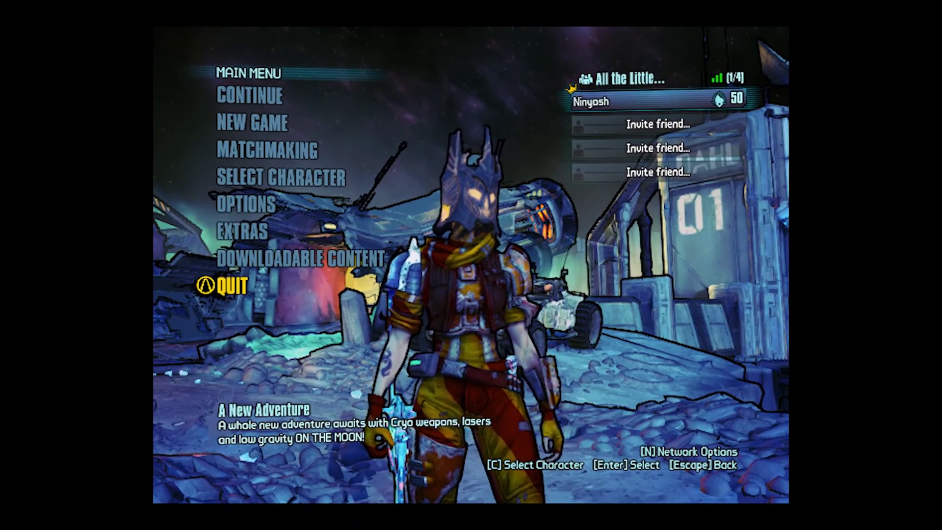
{"action": "key", "text": "Down"}
{"action": "key", "text": "Down"}
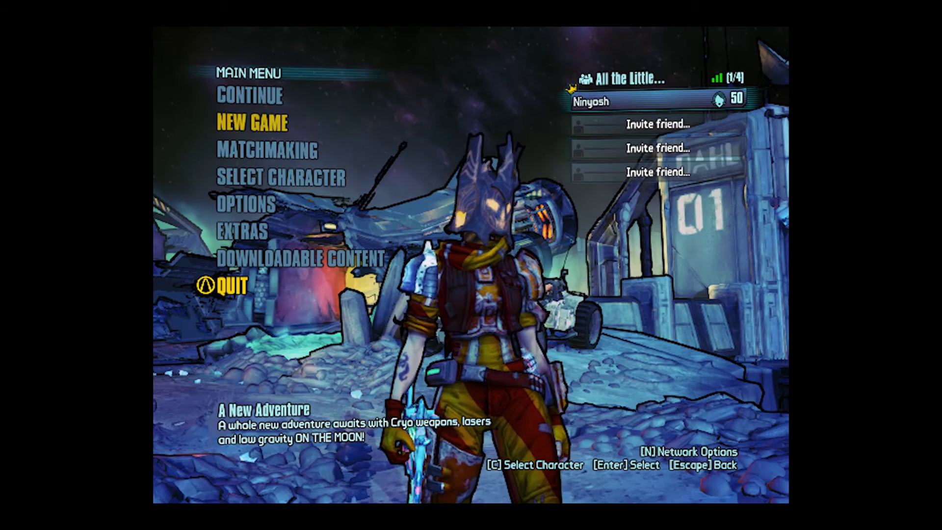
{"action": "key", "text": "Up"}
{"action": "key", "text": "Return"}
{"action": "key", "text": "Return"}
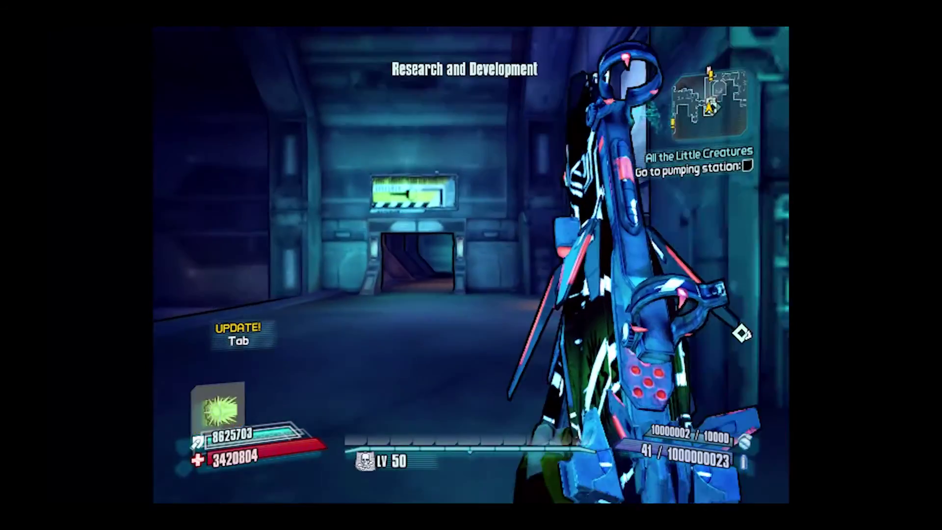
{"action": "key", "text": "w"}
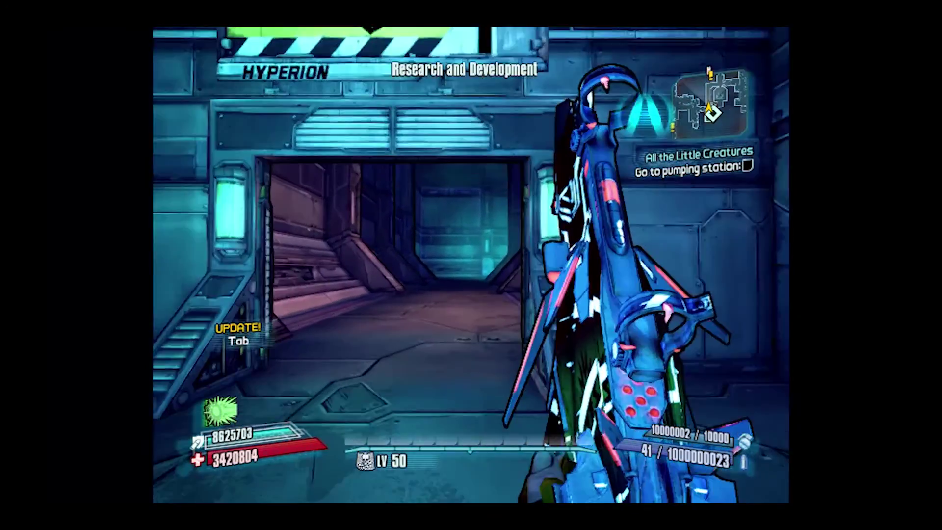